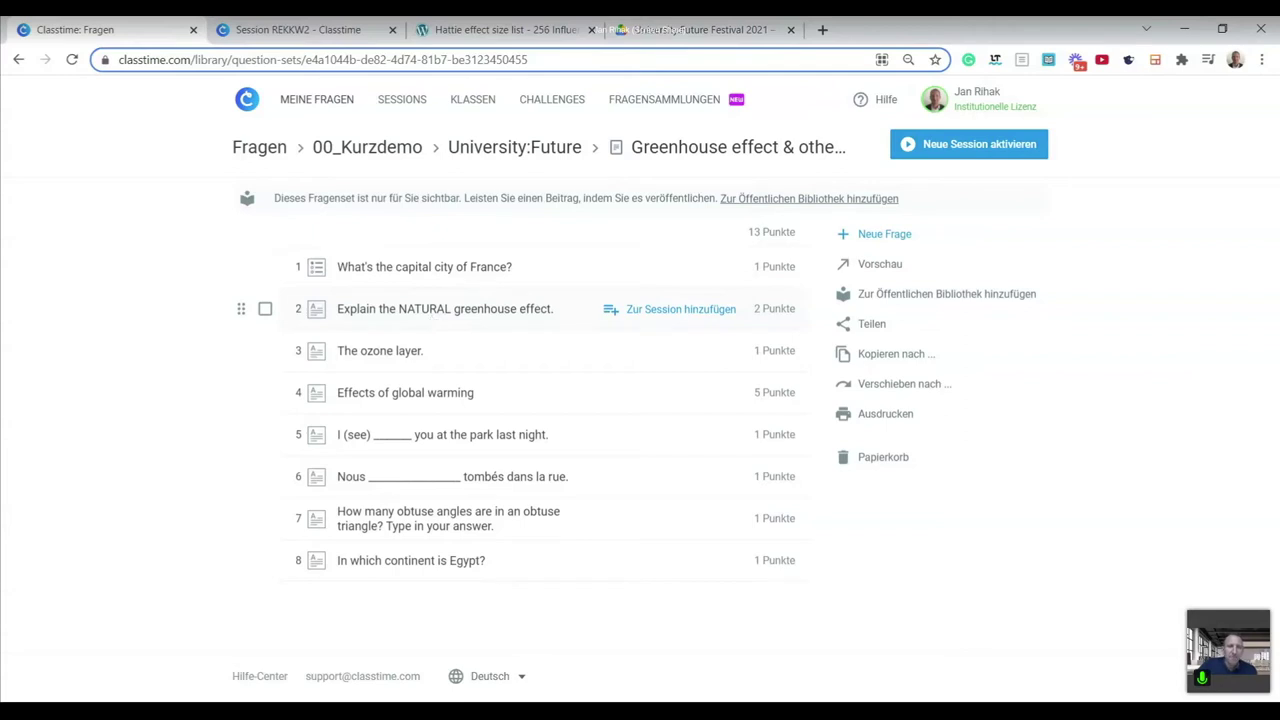
Review the sample answers of the natural greenhouse effect, ozone layer and global warming questions without saving changes.
left_click(431, 322)
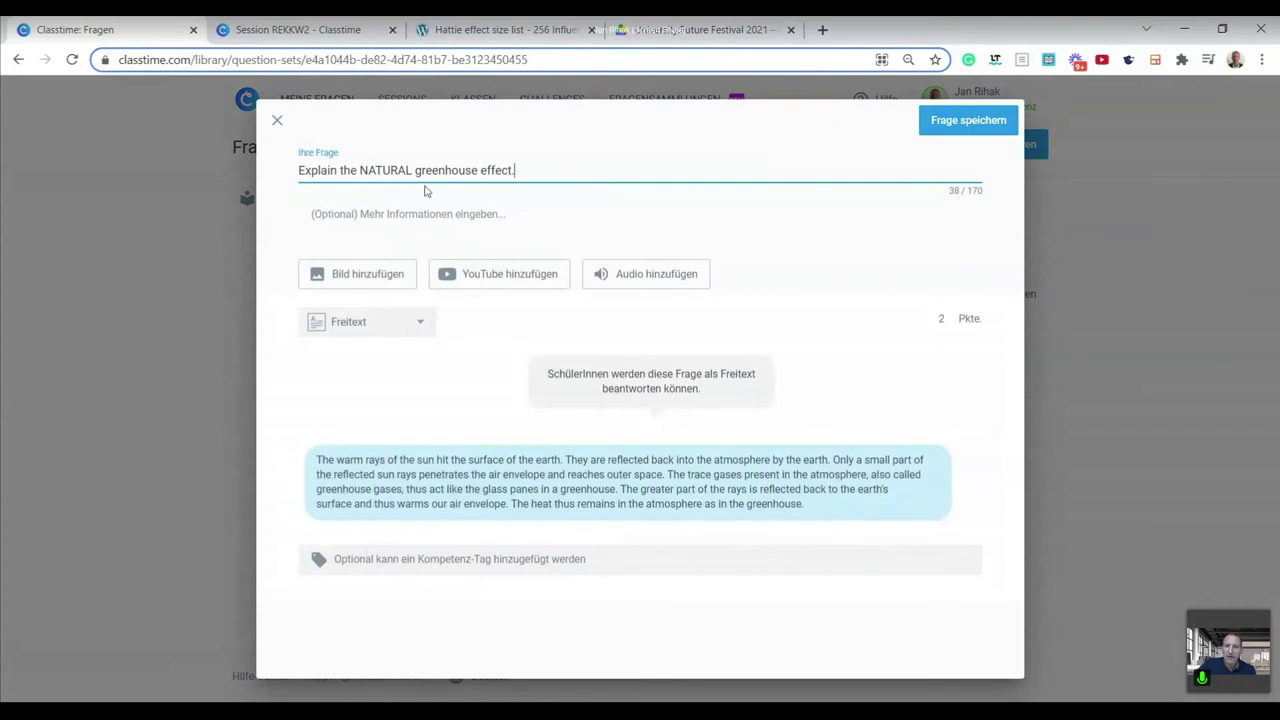
left_click(277, 128)
left_click(389, 361)
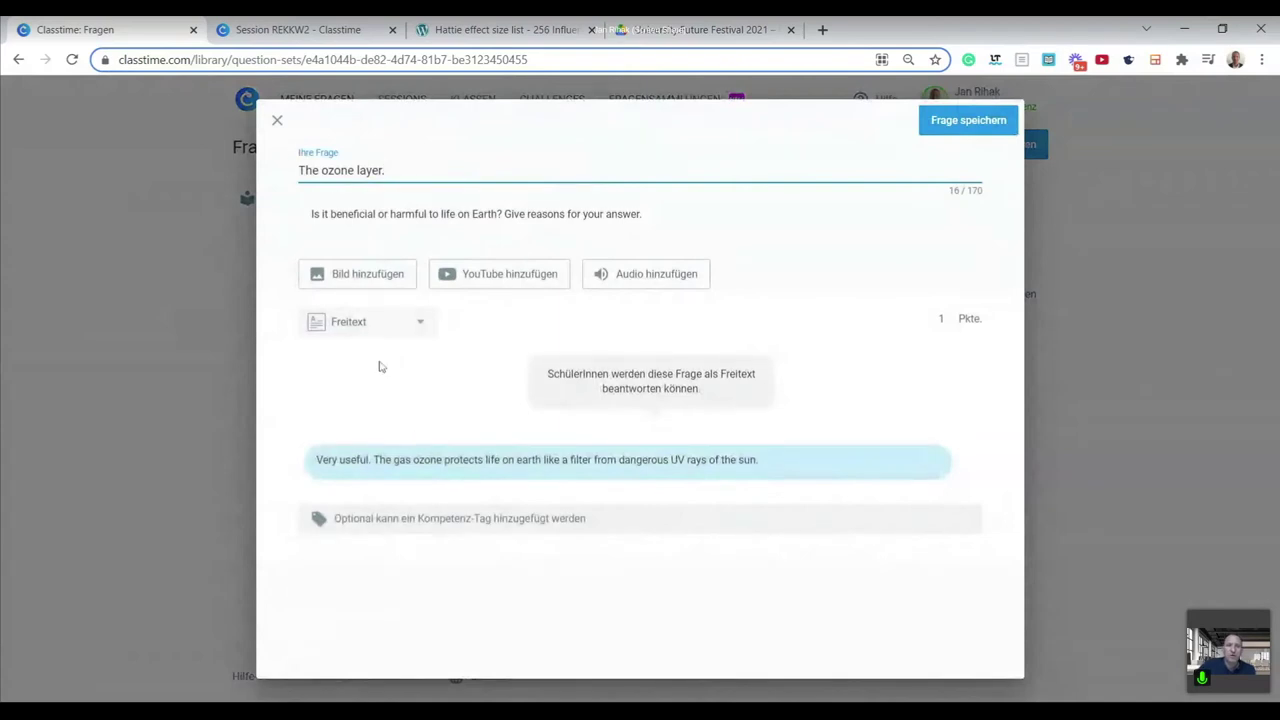
left_click(278, 122)
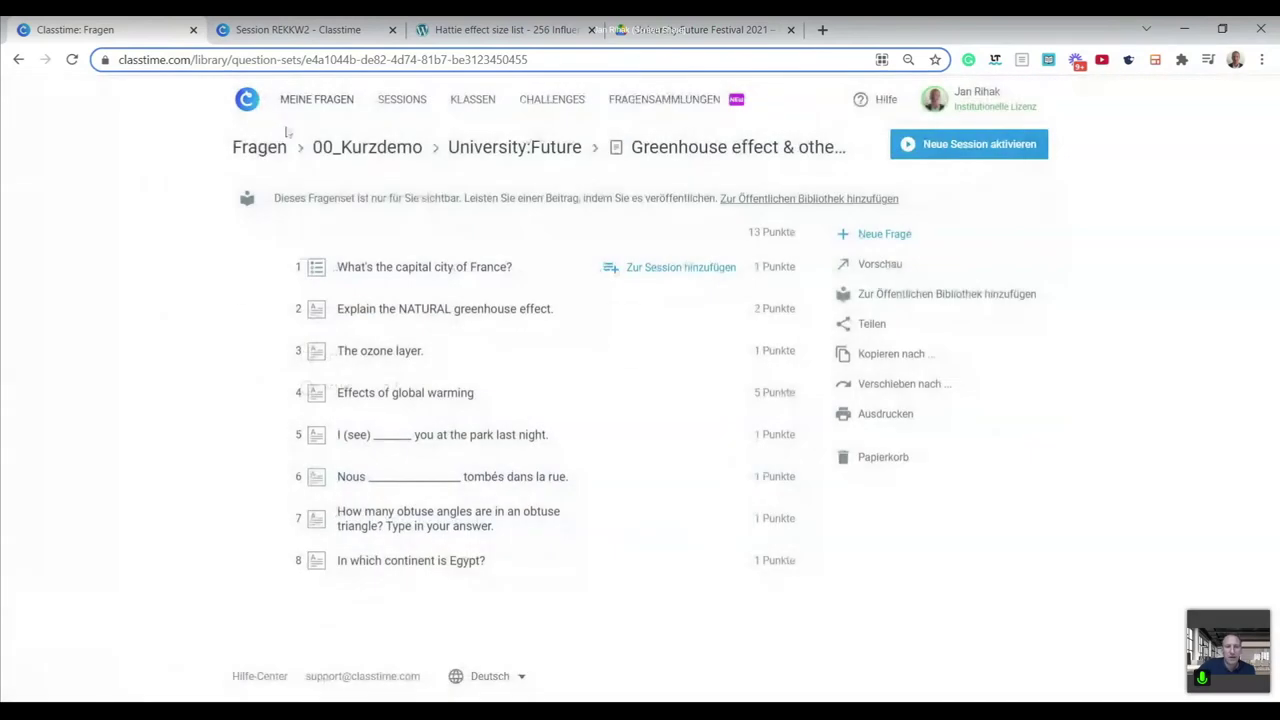
left_click(405, 395)
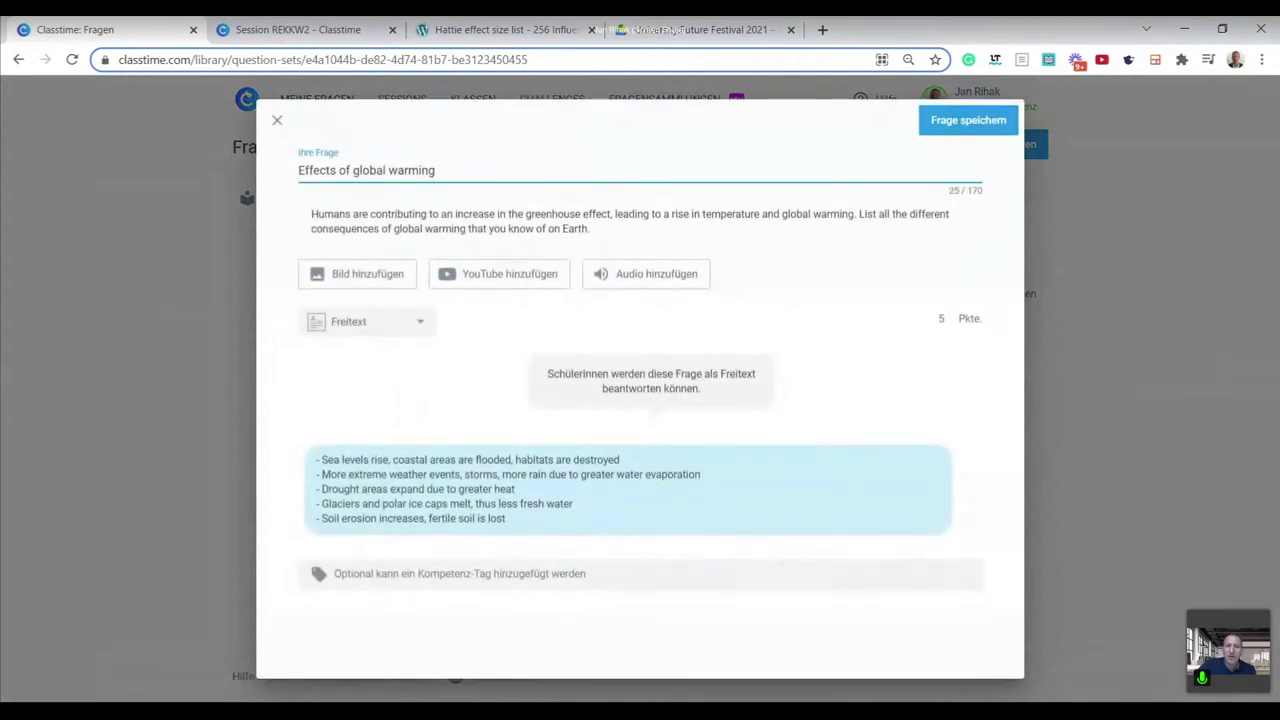
key("ctrl+a")
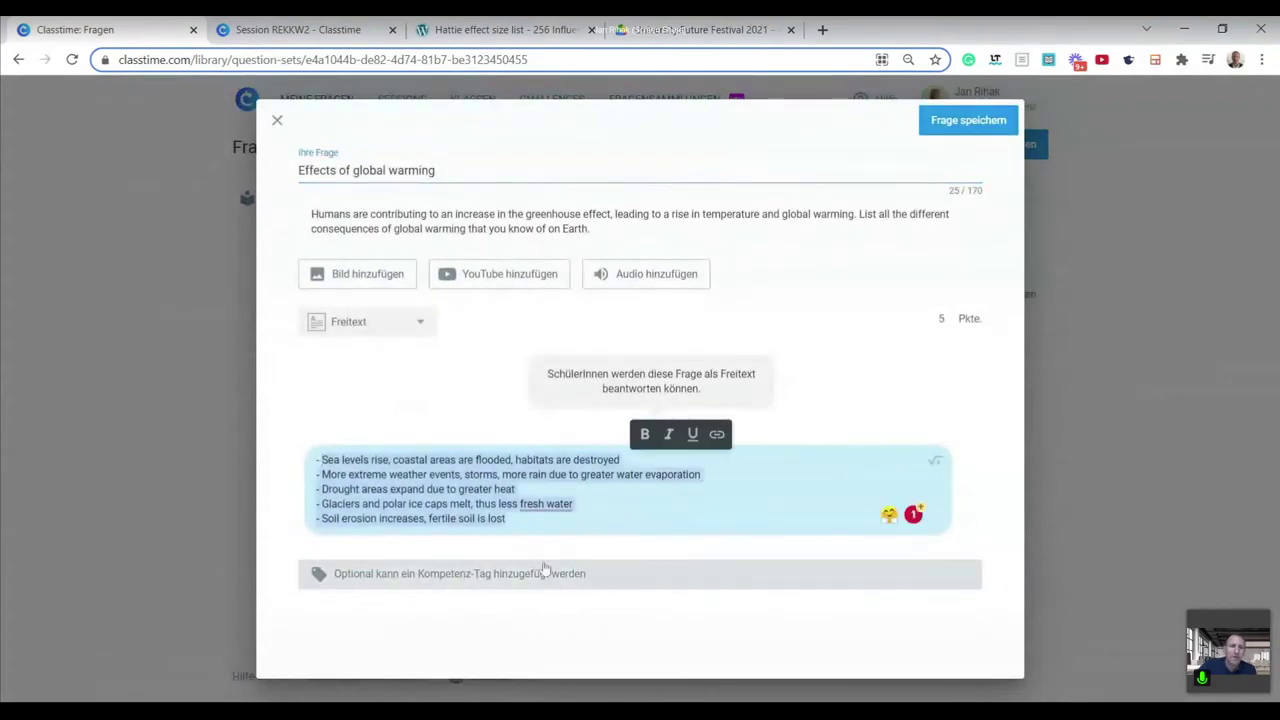
left_click(277, 121)
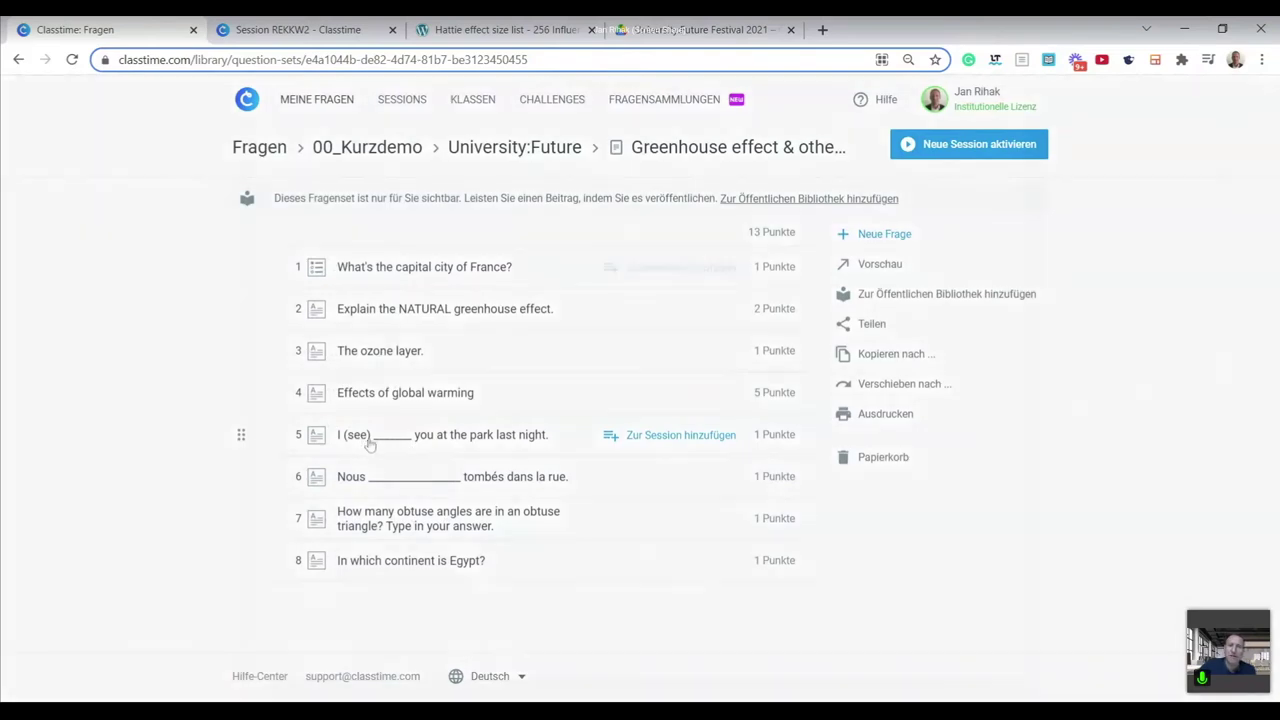
Review the sample answers of the English and French gap-fill questions and the obtuse triangle question.
left_click(369, 444)
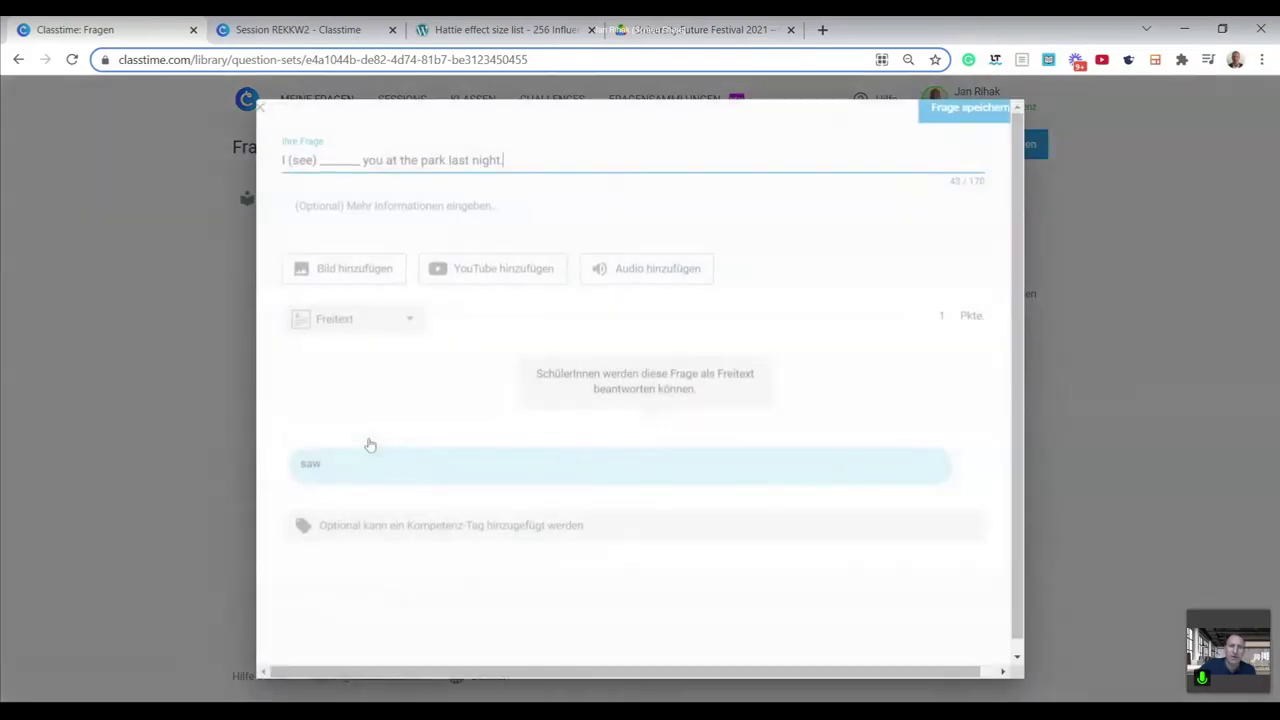
left_click(278, 122)
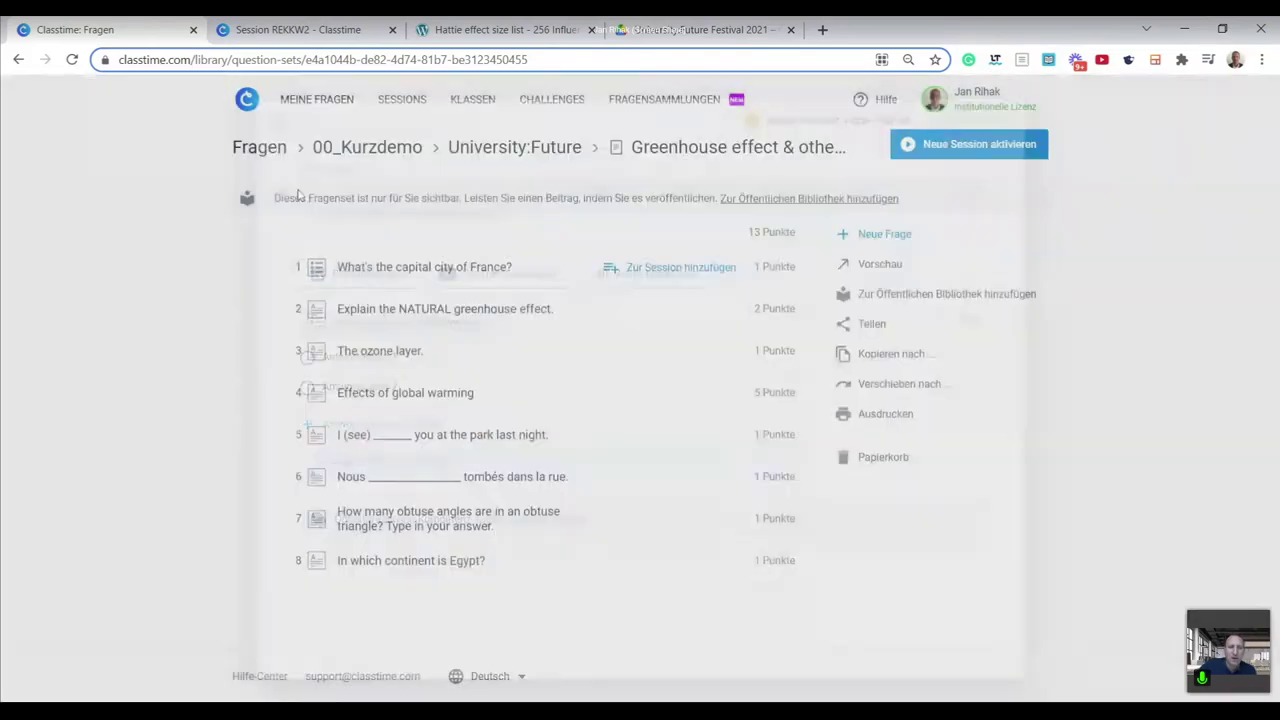
left_click(360, 490)
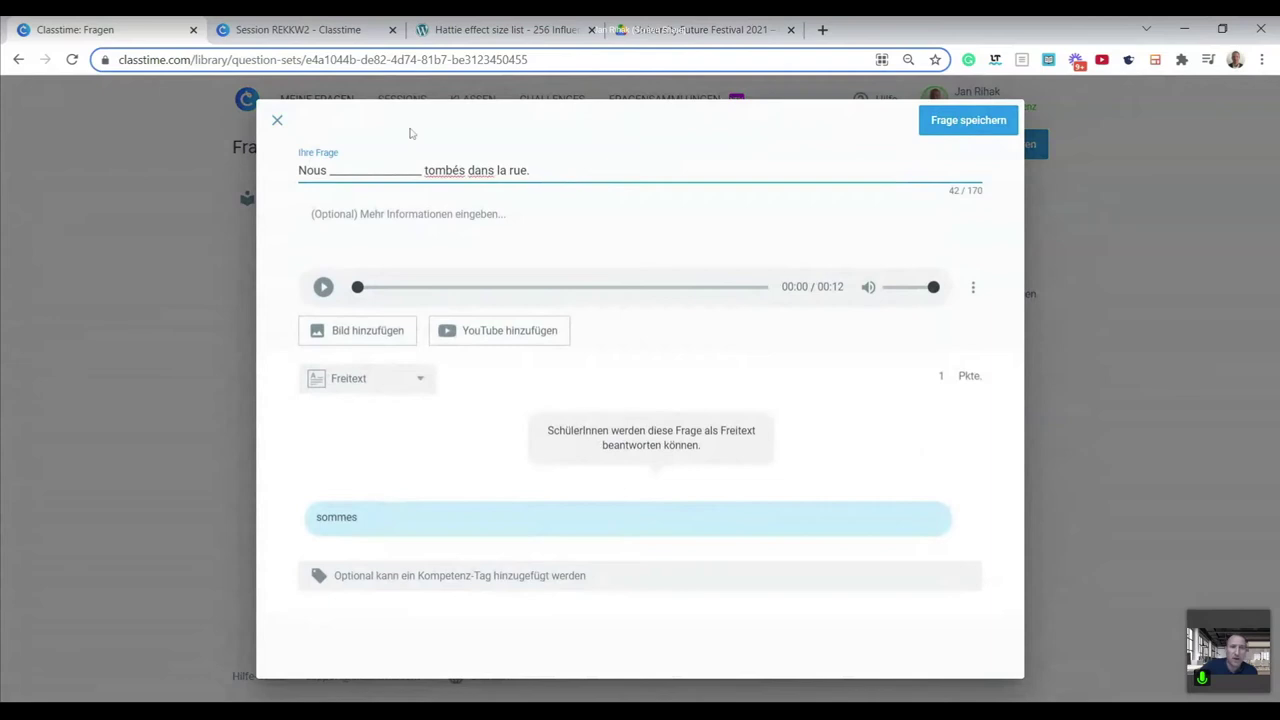
left_click(277, 121)
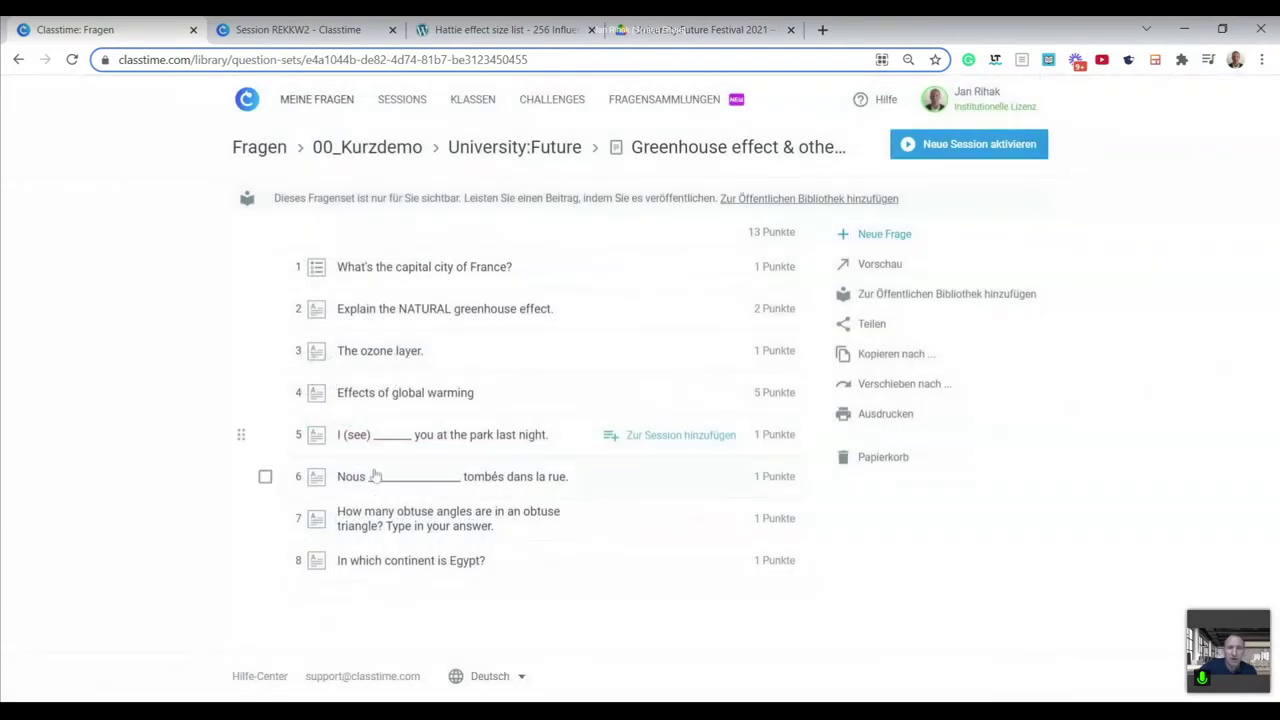
left_click(375, 527)
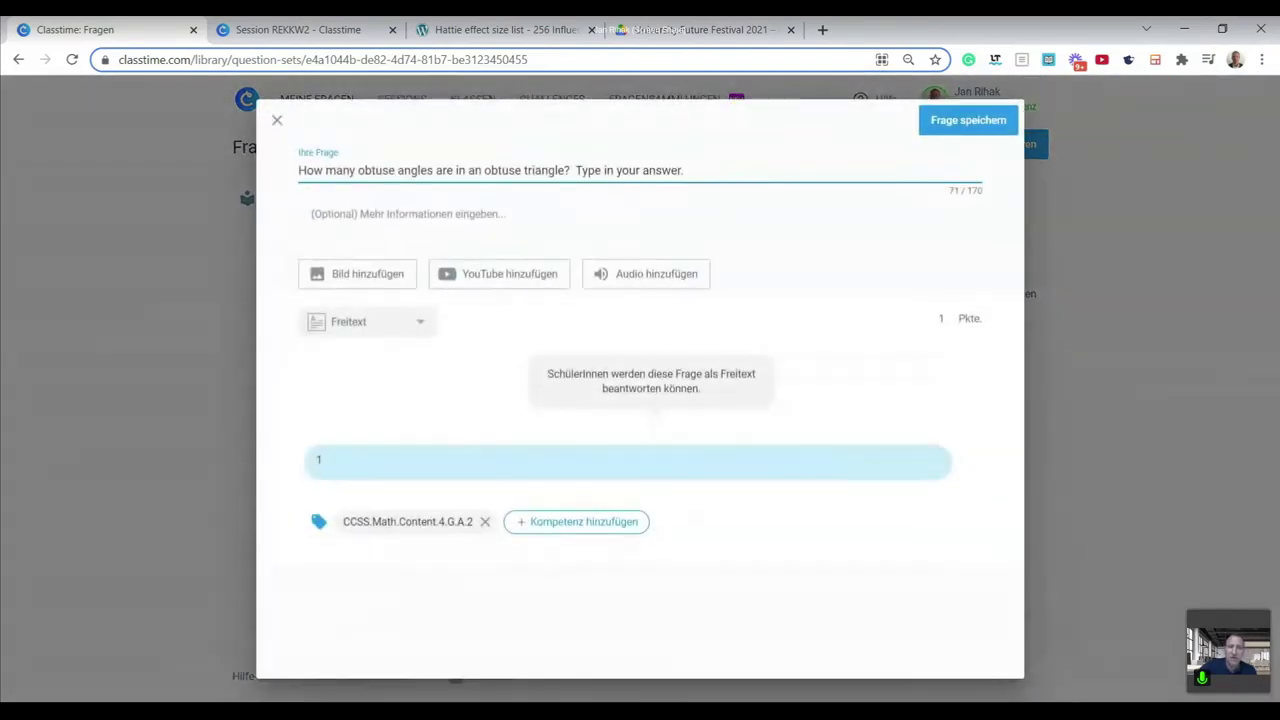
left_click(277, 121)
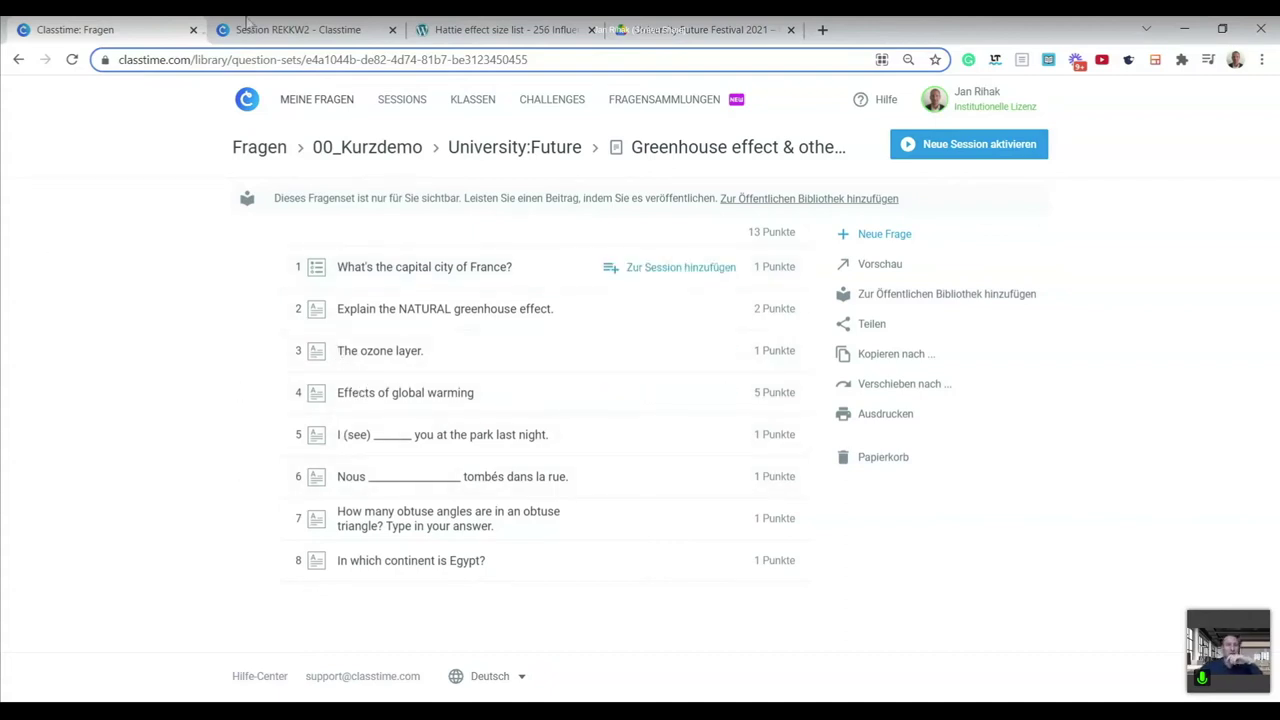
Restart the test in the student session and open question 3 about the ozone layer.
left_click(311, 30)
left_click(141, 101)
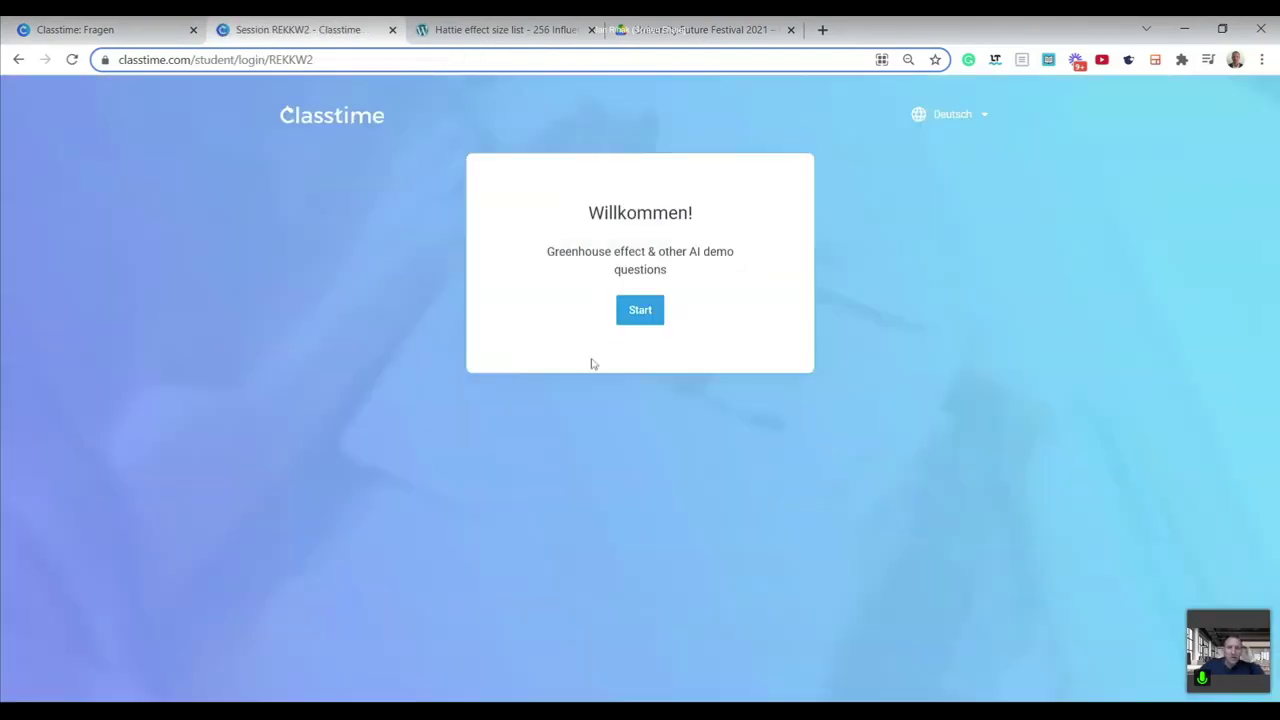
left_click(639, 312)
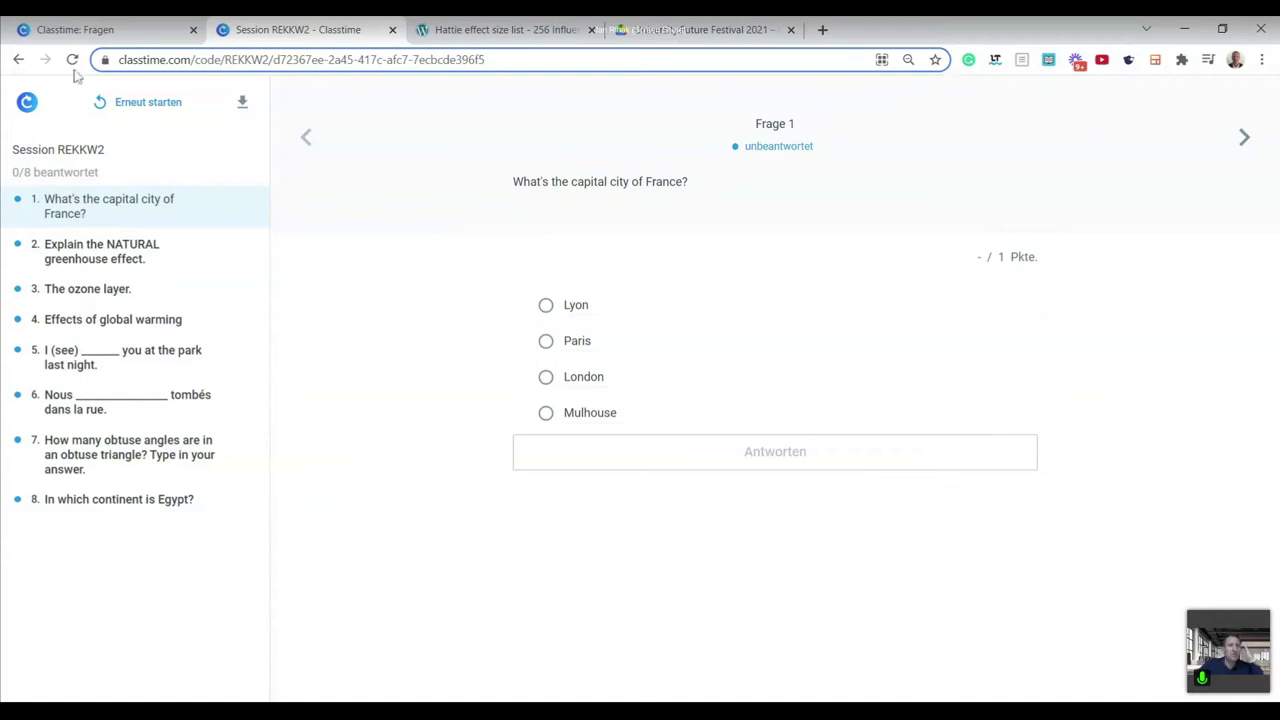
left_click(67, 252)
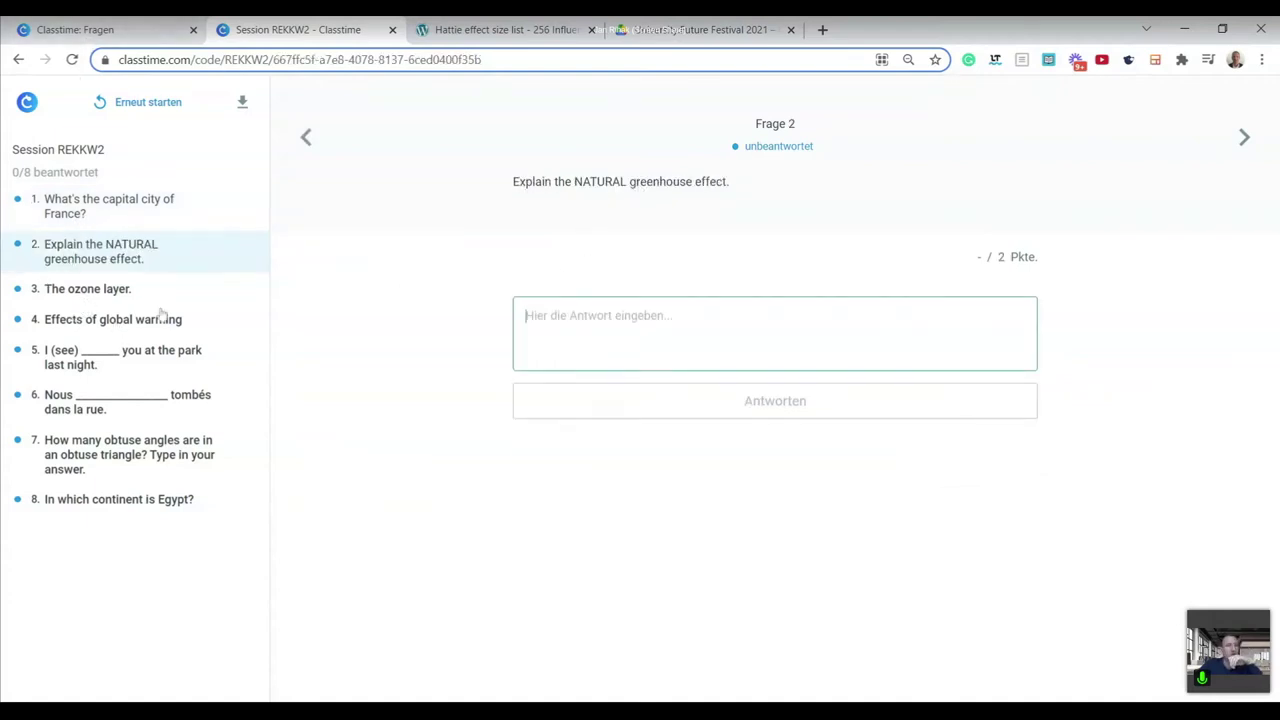
left_click(78, 291)
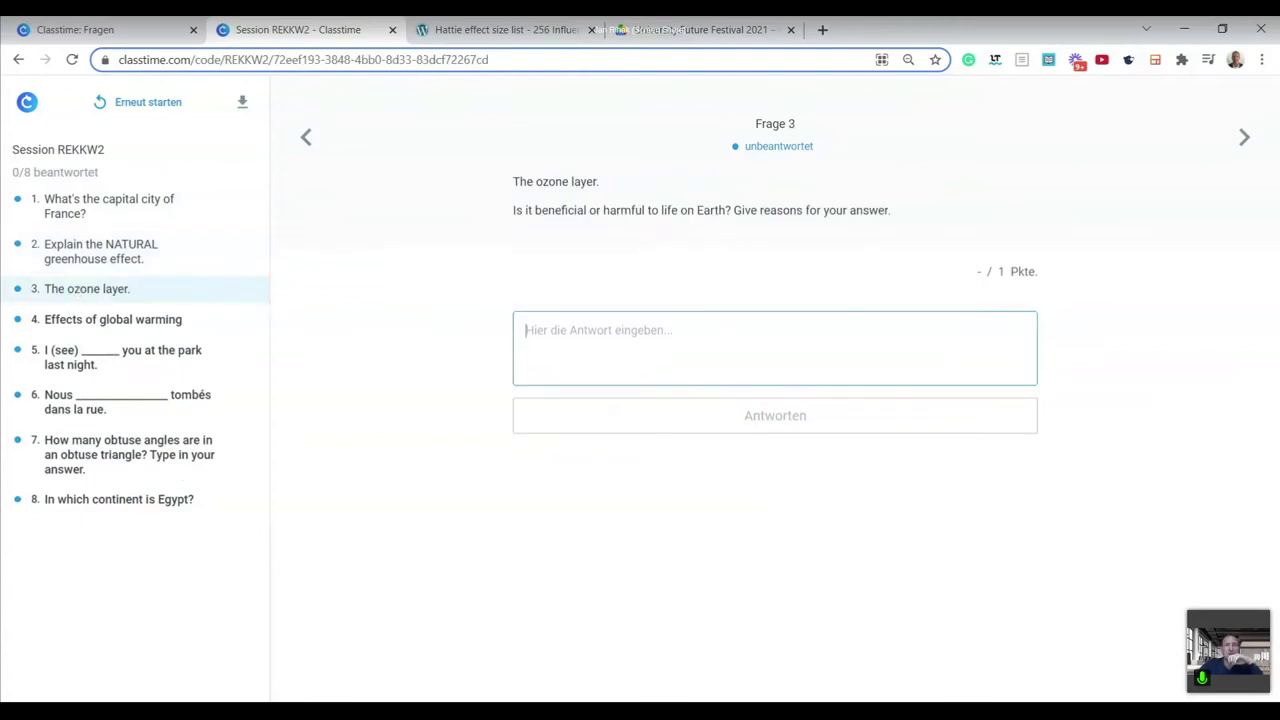
Copy the ozone layer question's sample answer from the question set and submit it as the student answer to question 3.
left_click(75, 29)
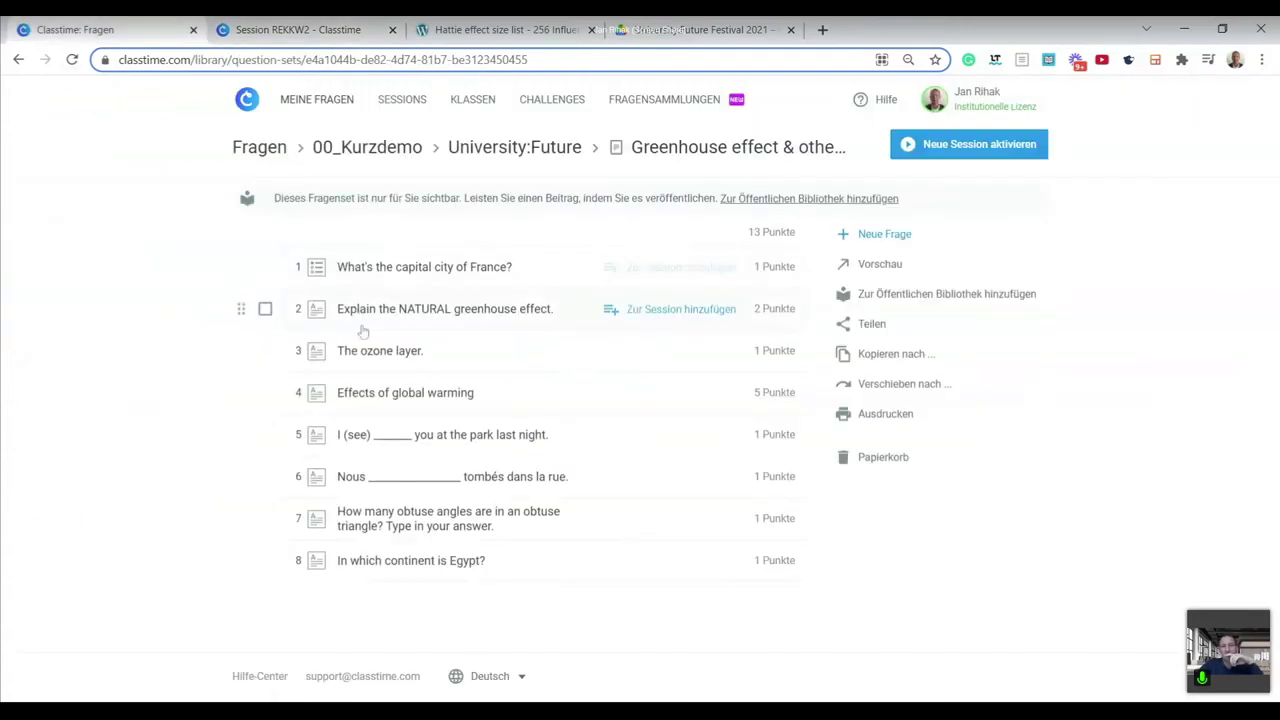
left_click(372, 355)
triple_click(386, 460)
key("ctrl+c")
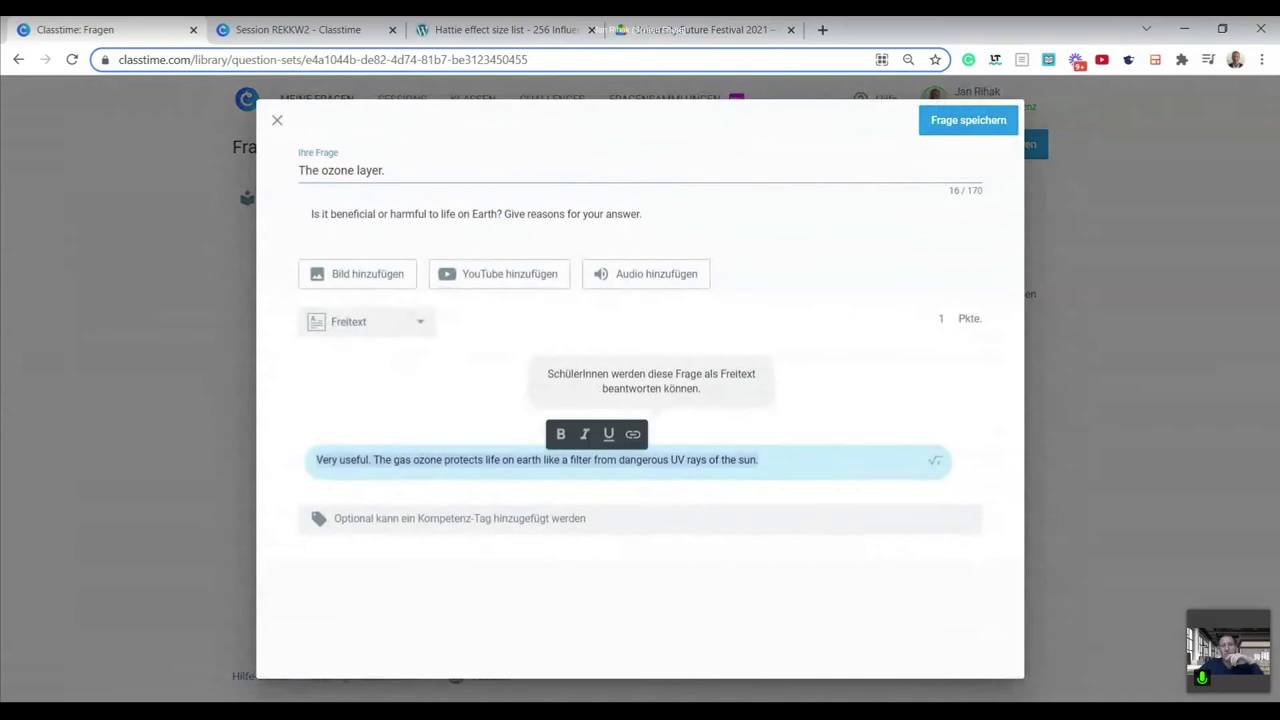
left_click(300, 29)
key("ctrl+v")
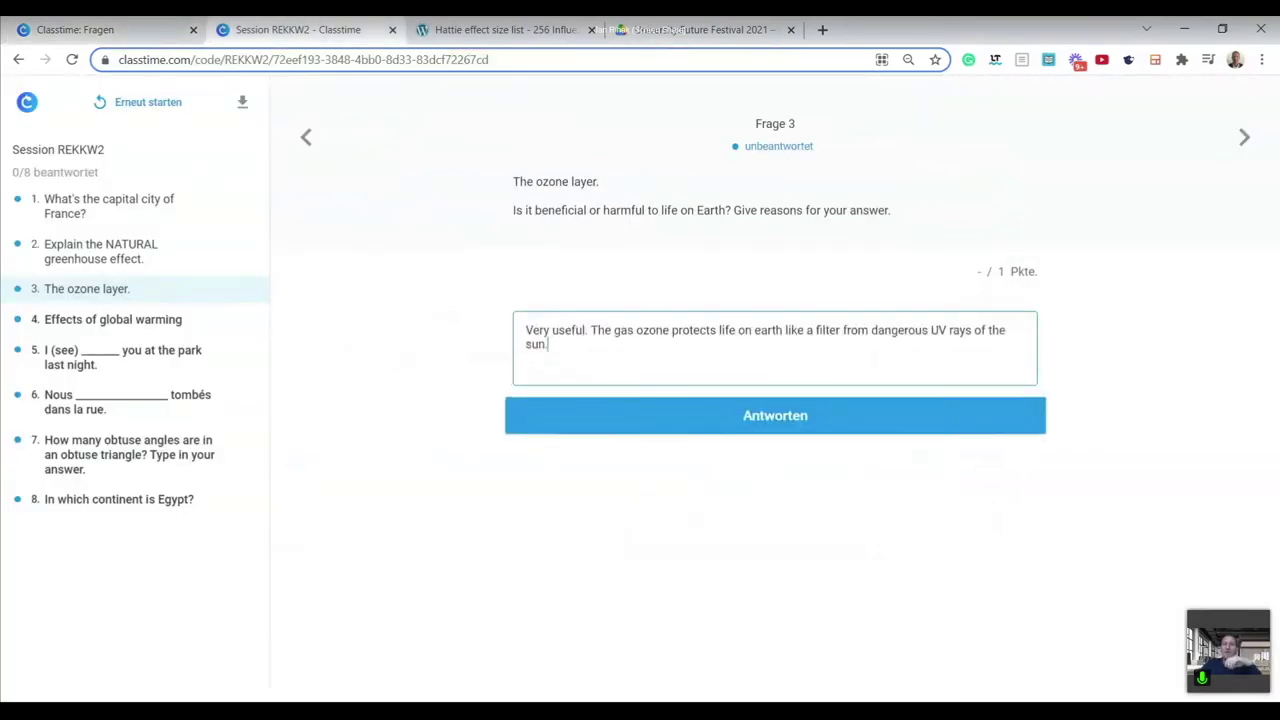
left_click(713, 417)
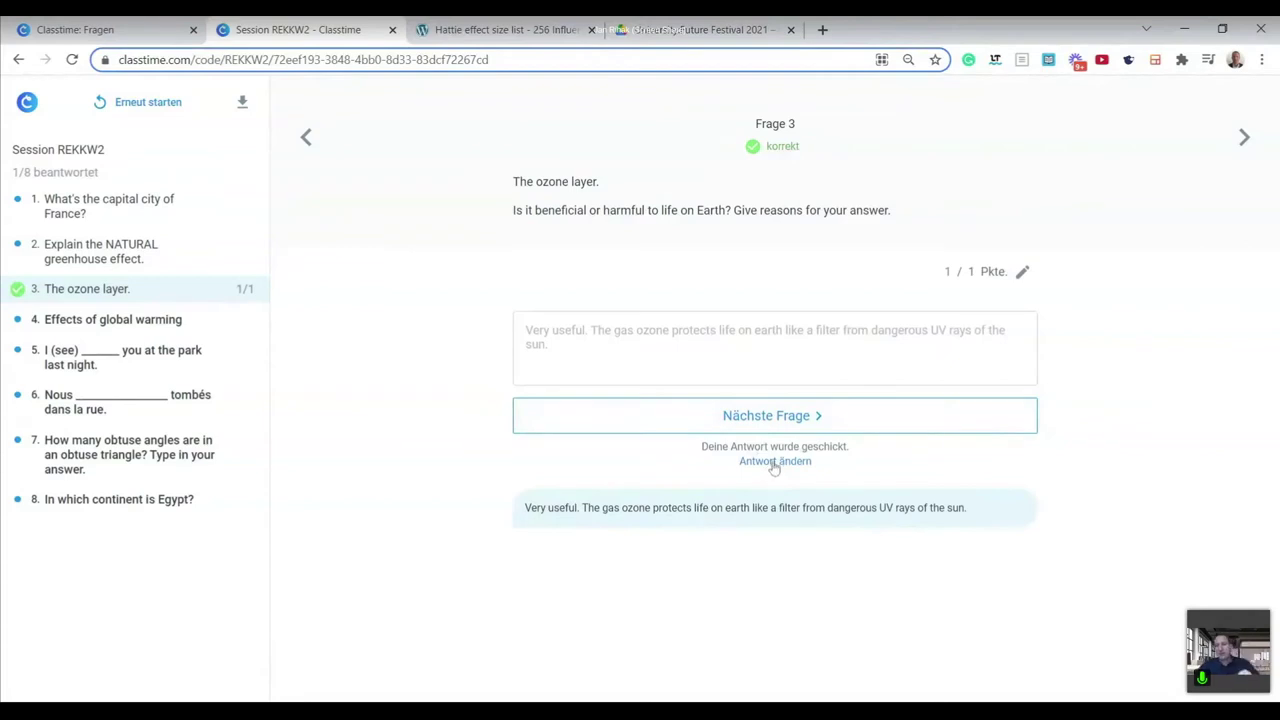
Change the ozone layer answer to "Very useful, it protects us from dangerous UV rays" and submit it.
left_click(772, 464)
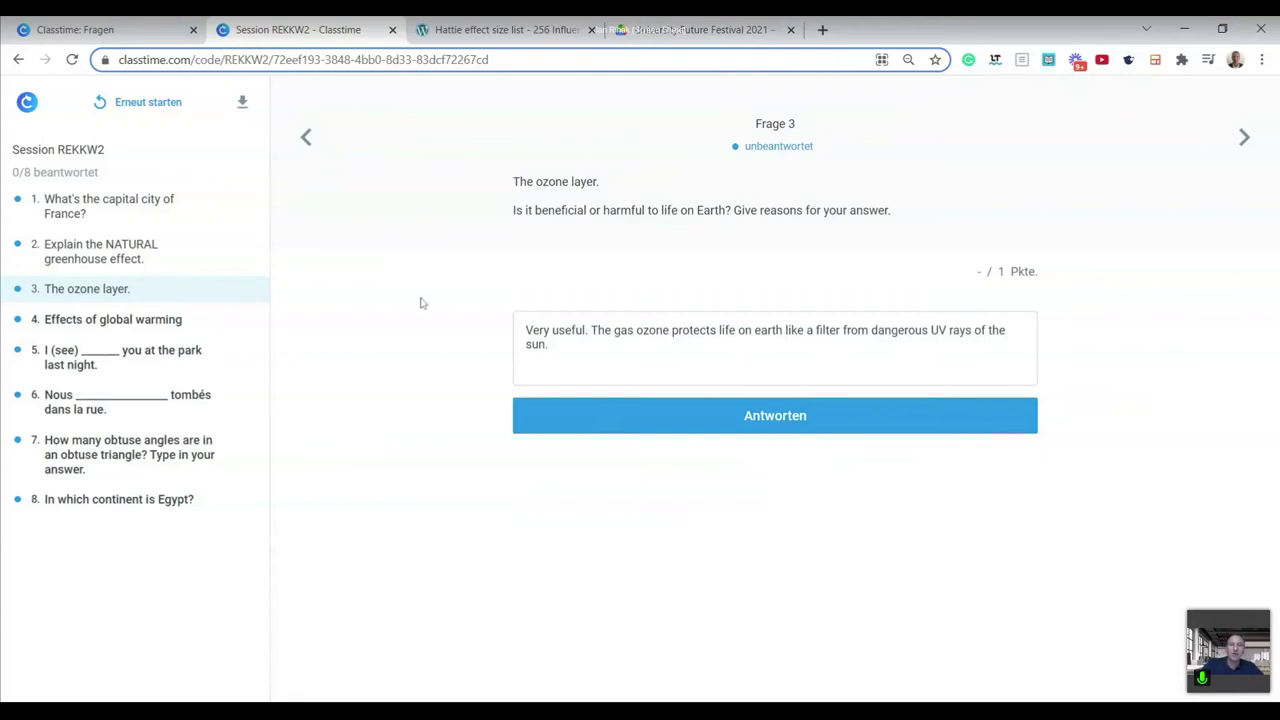
triple_click(1005, 340)
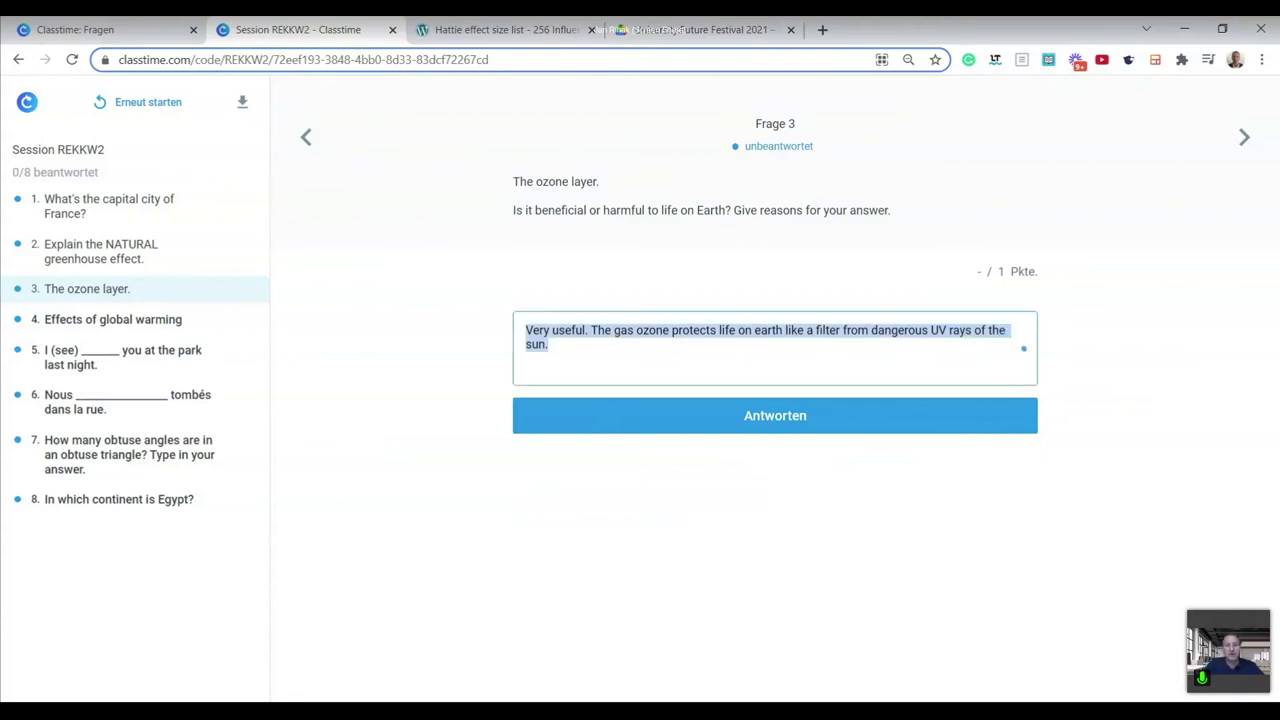
type("Very useful, it protects us from dangerous UV rax")
key("BackSpace")
type("ys")
left_click(756, 424)
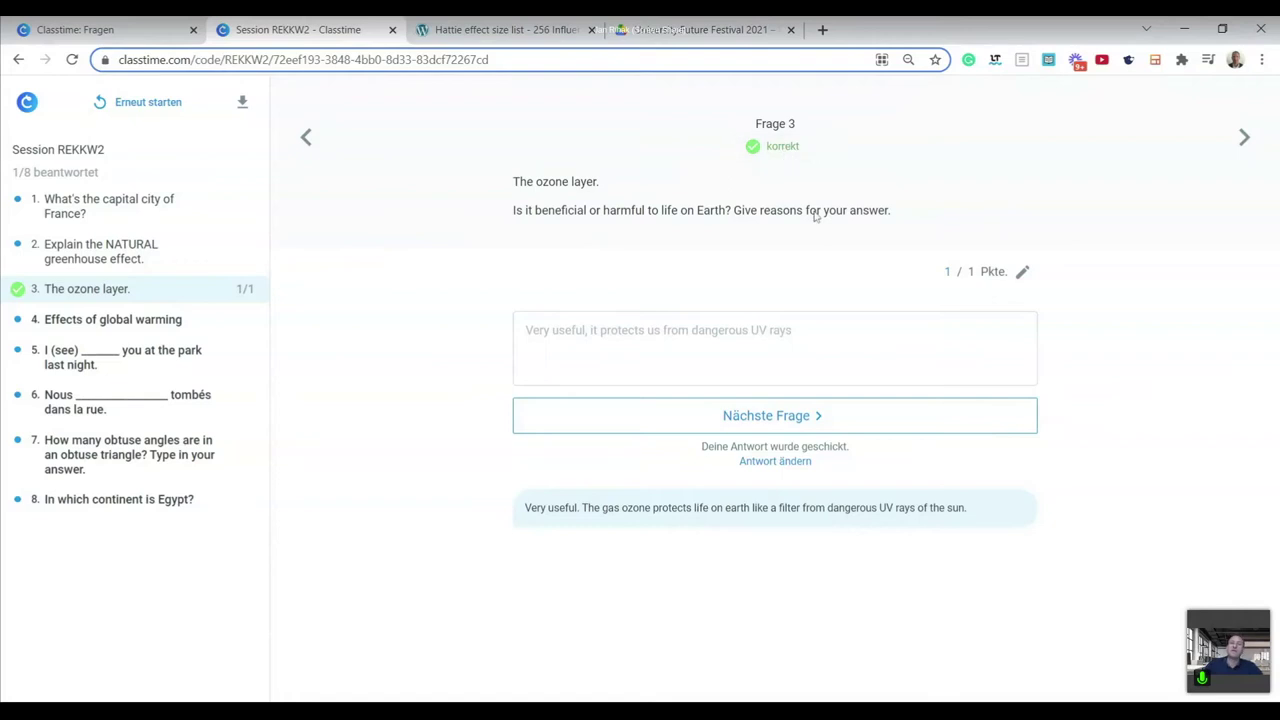
Replace the ozone layer answer with the nonsense word "Banane" and submit it.
mouse_move(955, 286)
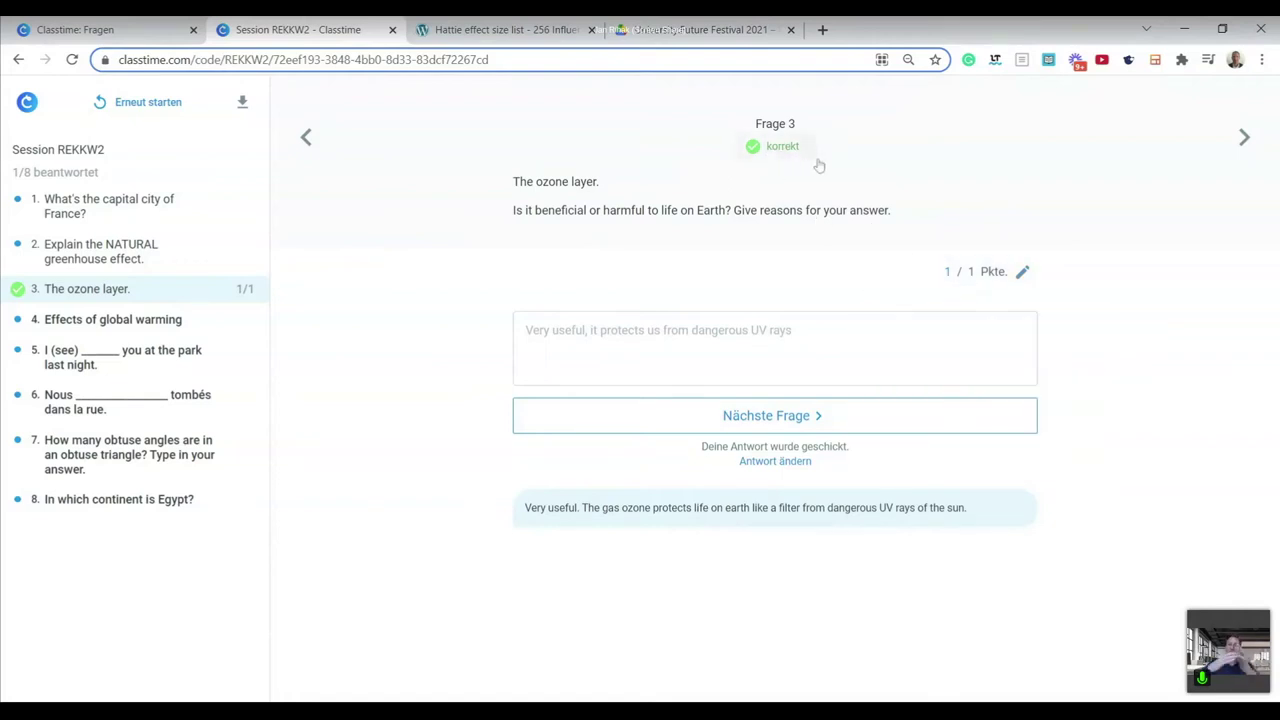
left_click(772, 462)
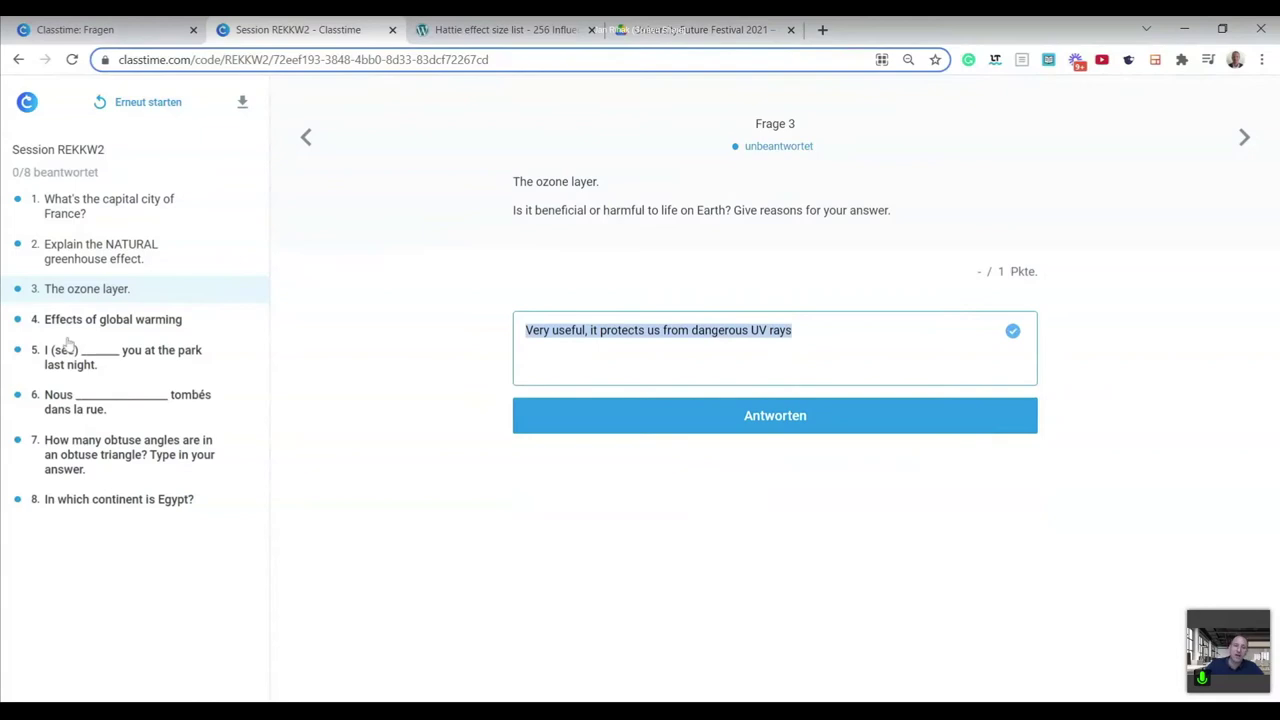
type("Banan")
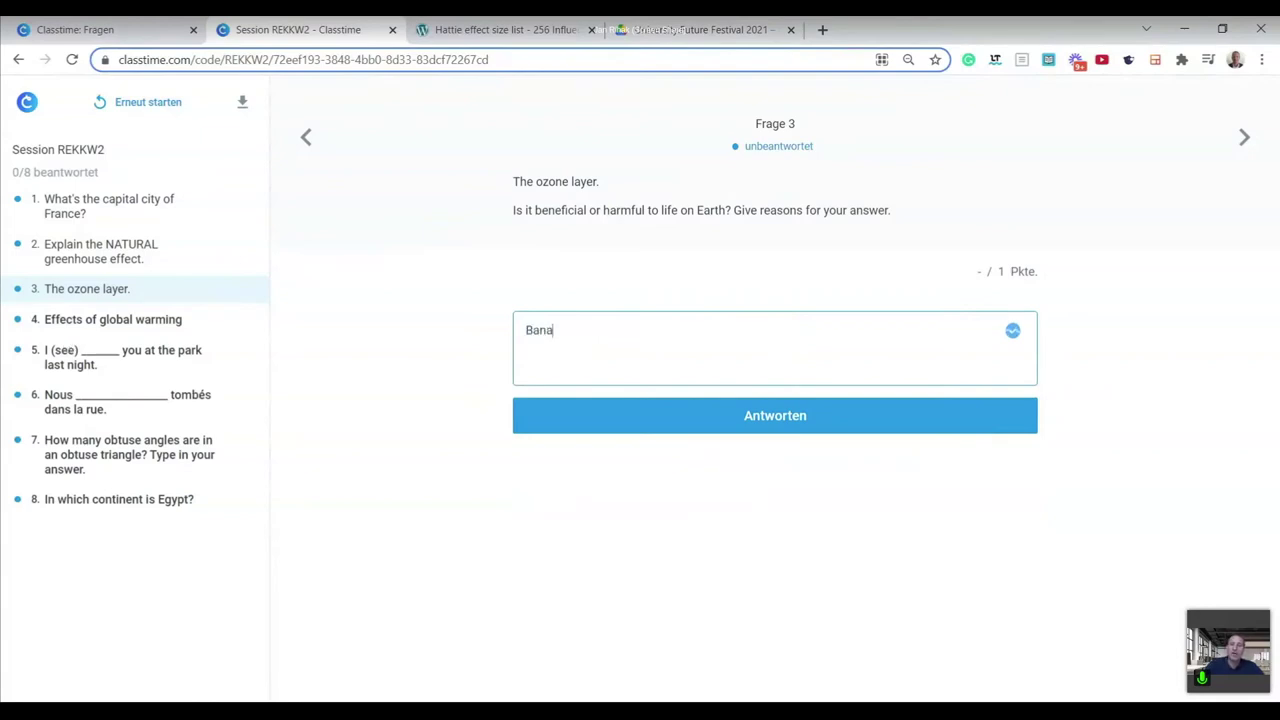
left_click(771, 418)
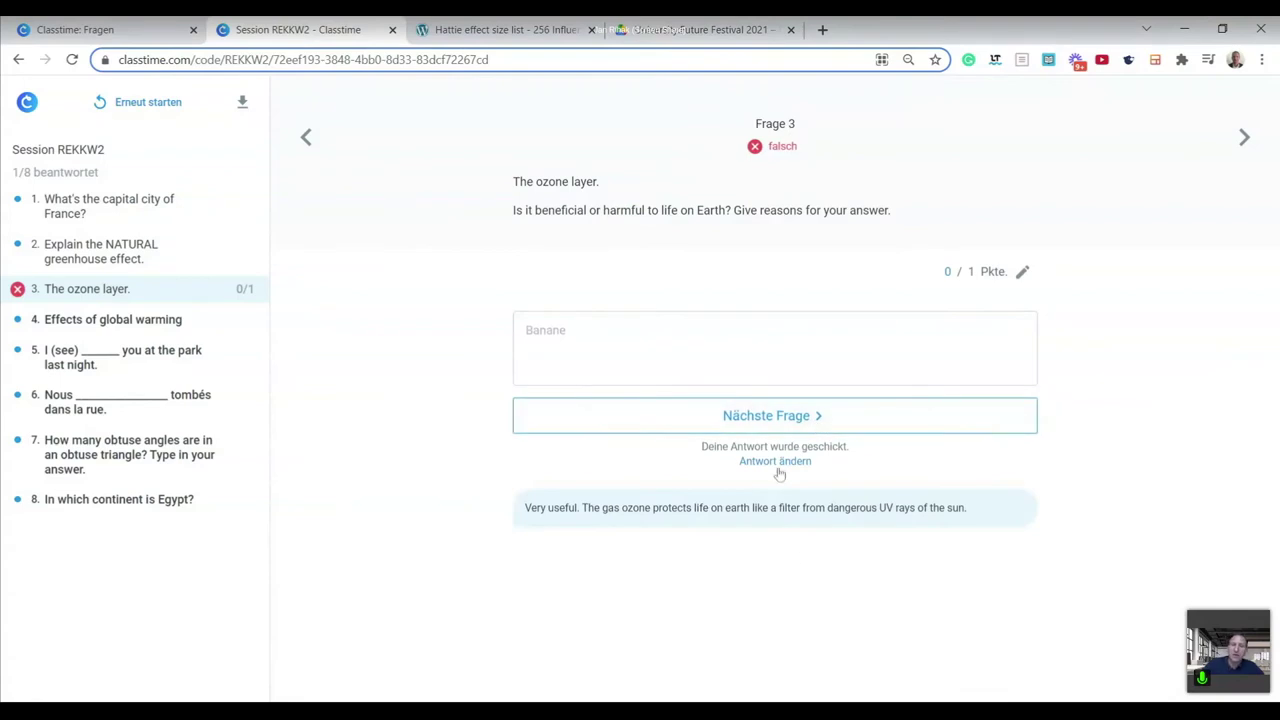
Change the ozone layer answer to "Keine Ahnung" and submit it.
left_click(778, 464)
key("ctrl+a")
type("Keine an")
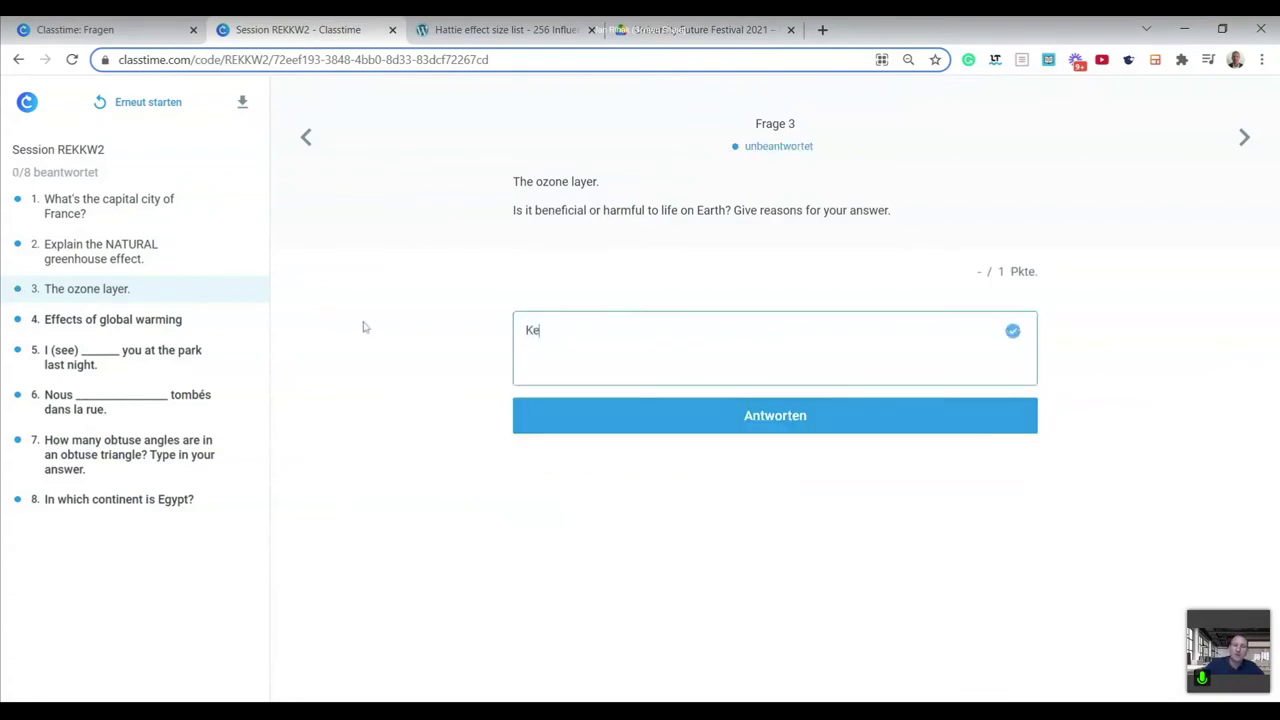
key("BackSpace")
key("BackSpace")
type("Ahnung")
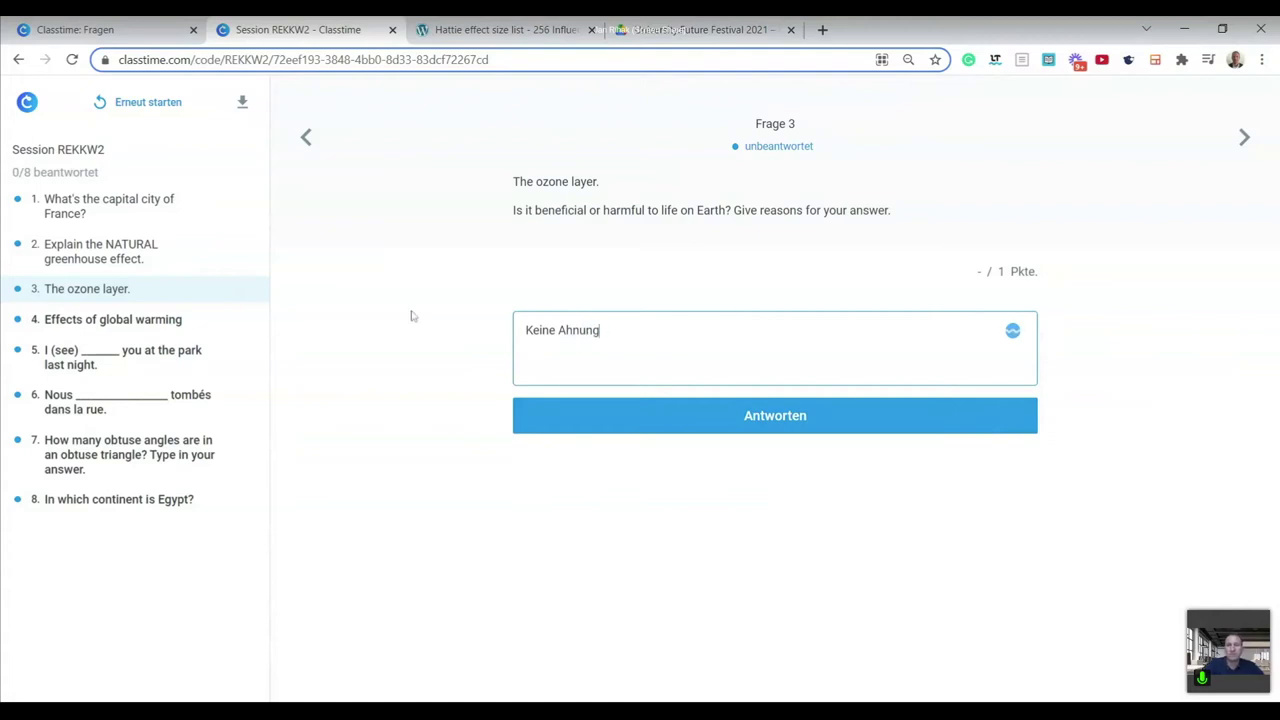
left_click(824, 412)
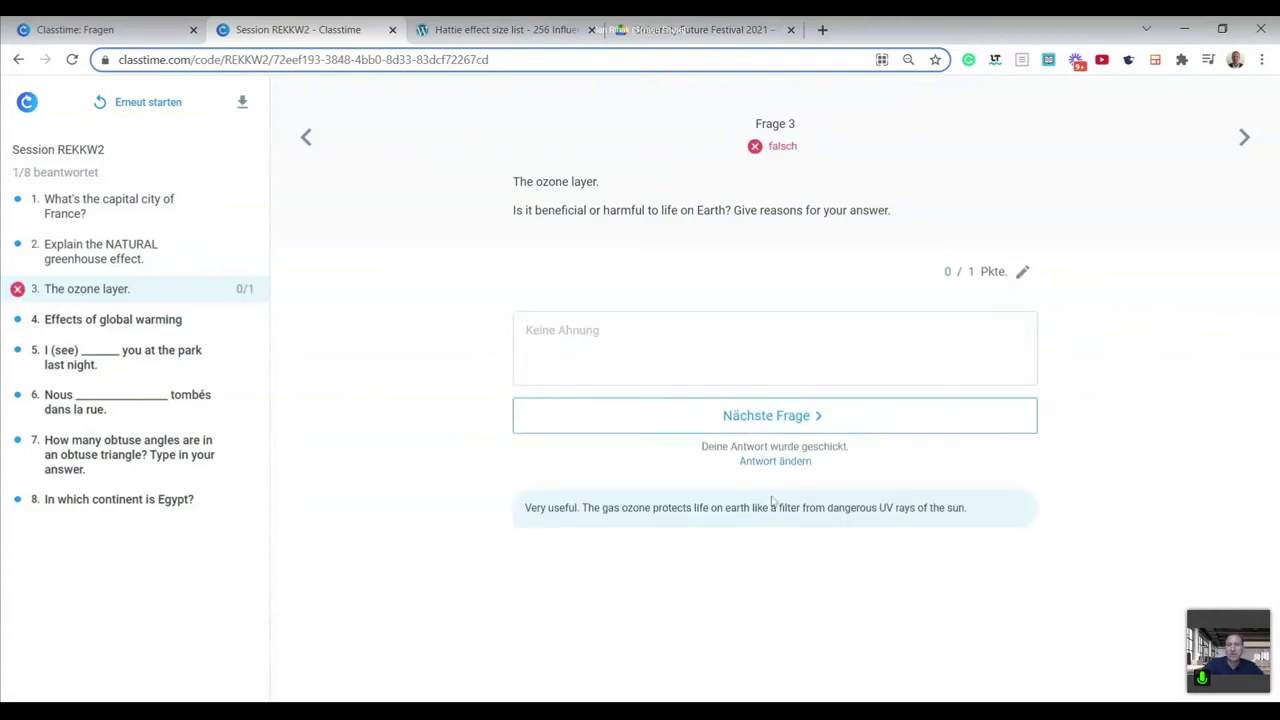
Change the ozone layer answer to "No idea" and submit it.
left_click(776, 462)
key("ctrl+a")
type("No di")
key("BackSpace")
type("idea")
left_click(560, 415)
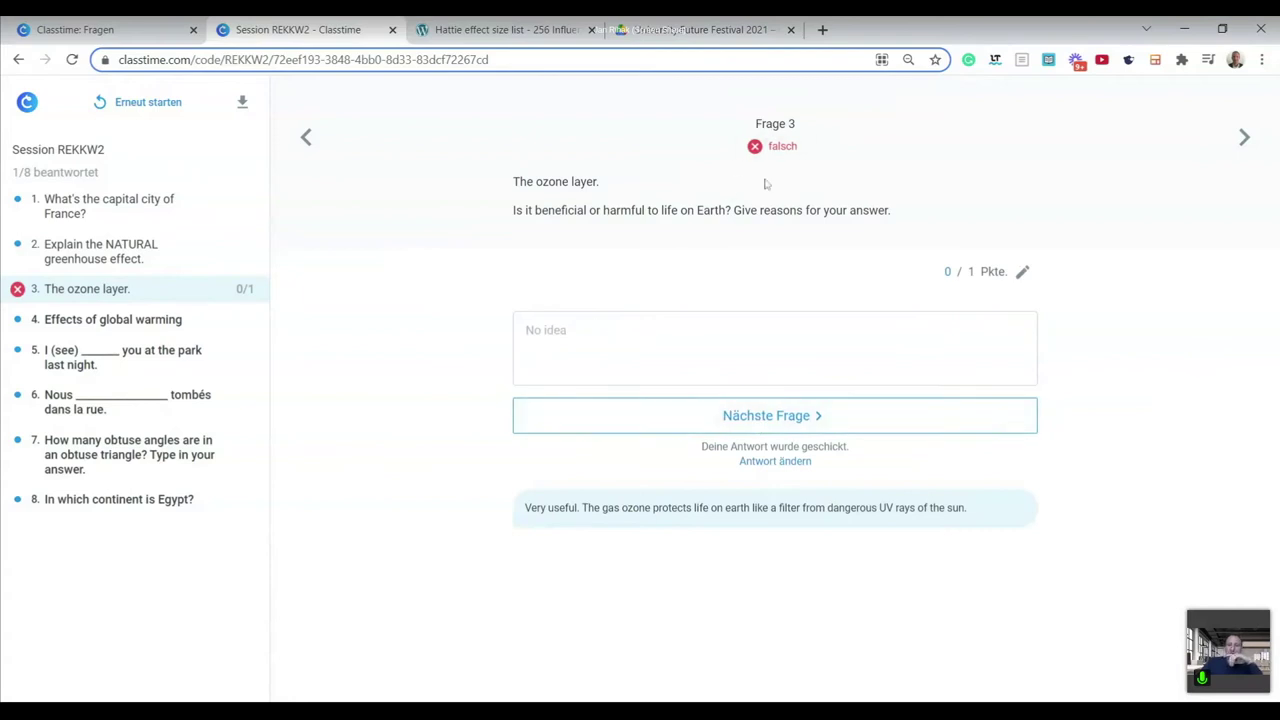
Change the ozone layer answer to "Not useful, it's bad for health" and submit it.
left_click(776, 462)
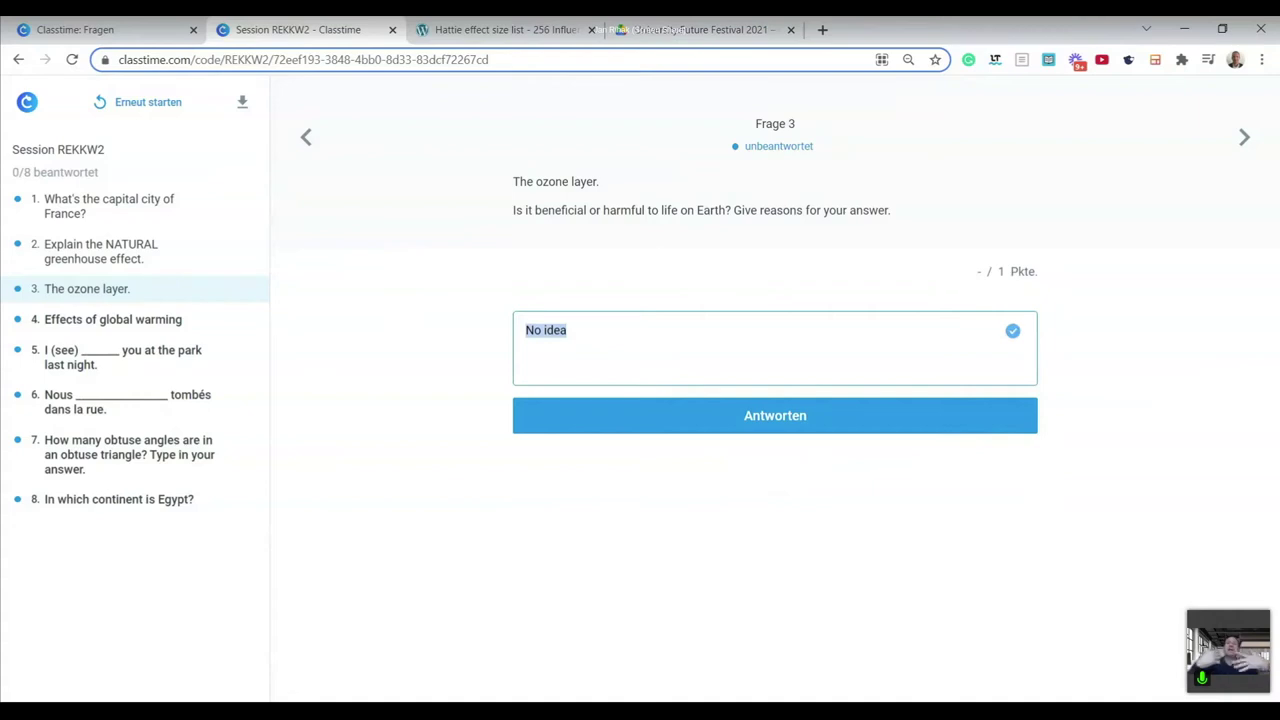
type("No")
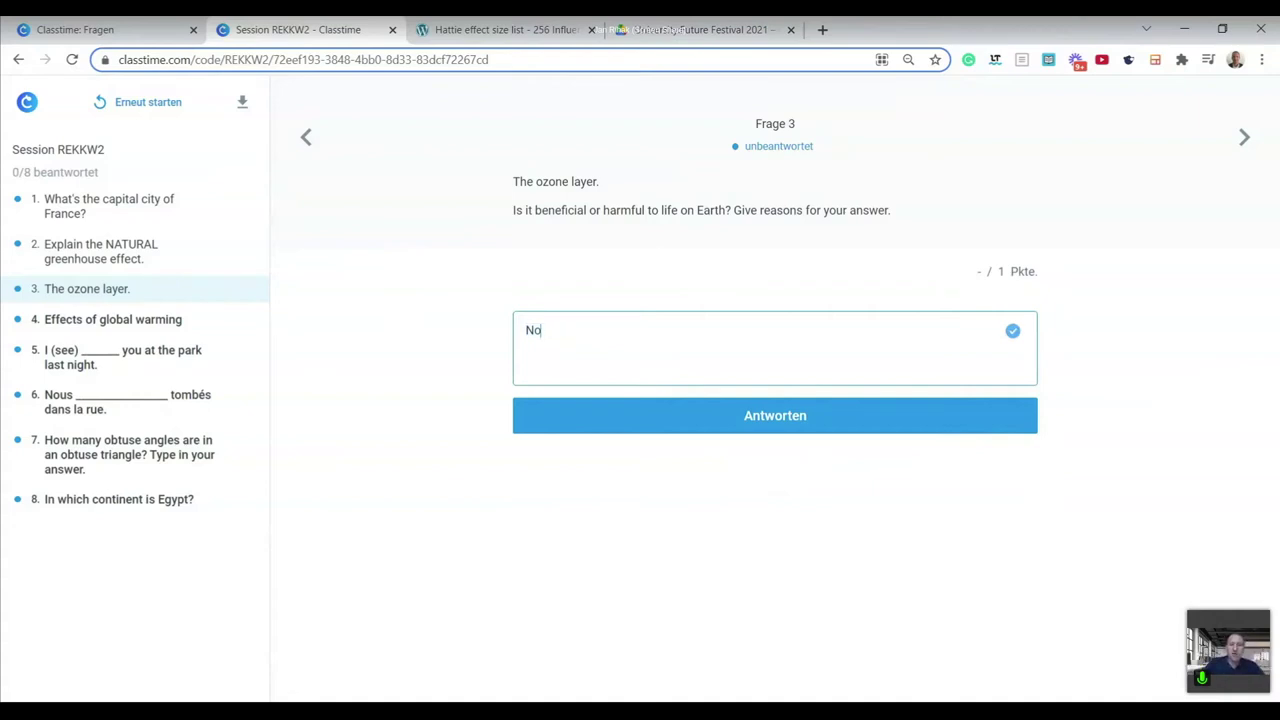
type("t useful, it's bad for health")
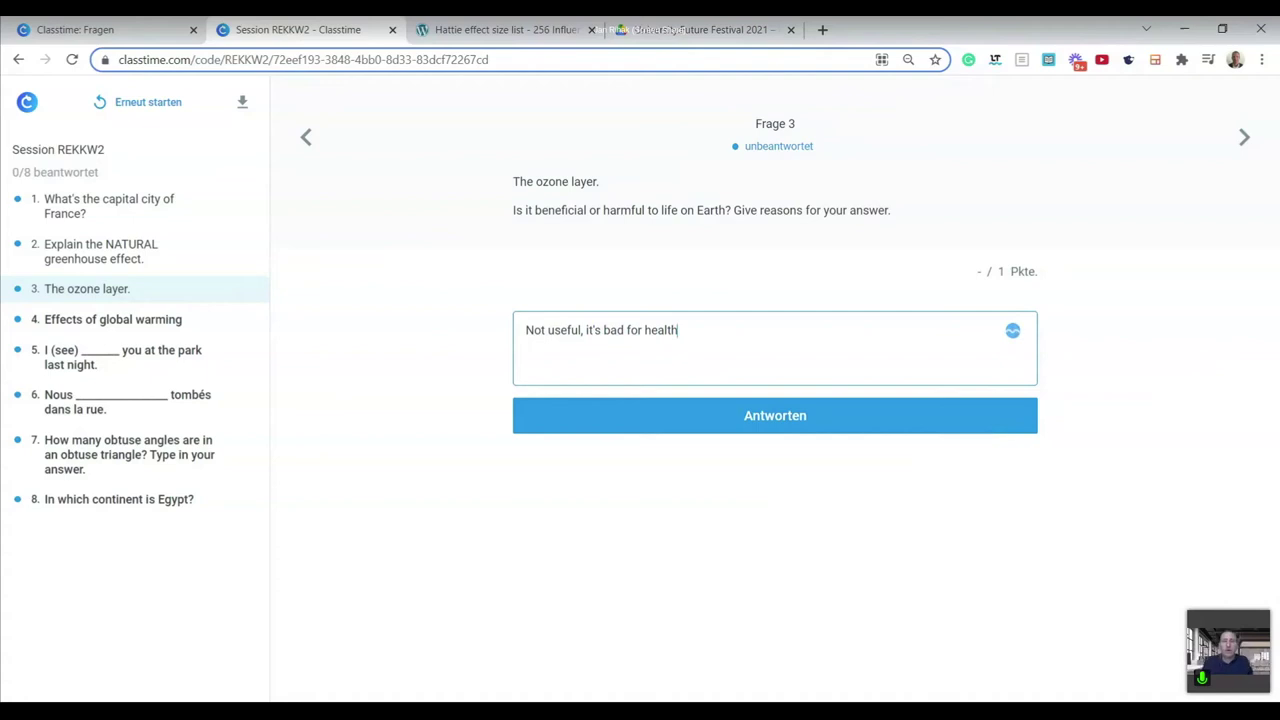
left_click(793, 425)
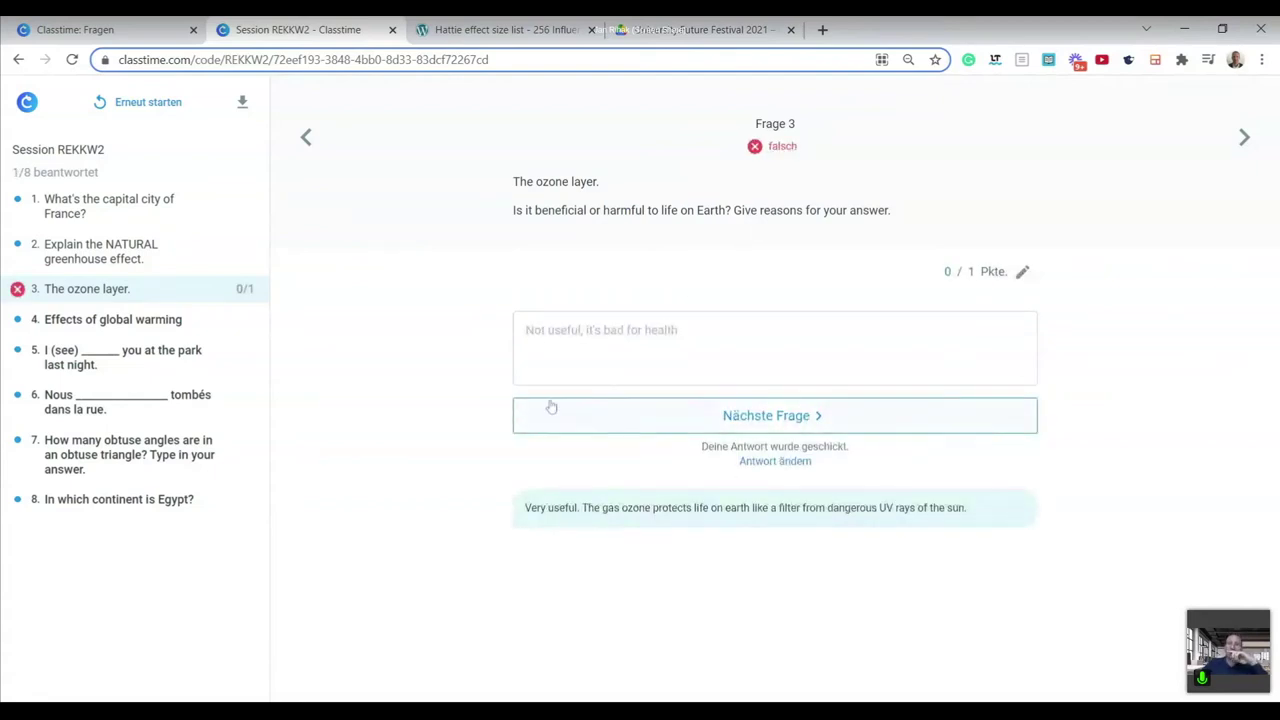
Change the ozone layer answer to "Not useful, it's bad for sports" and submit it.
left_click(805, 462)
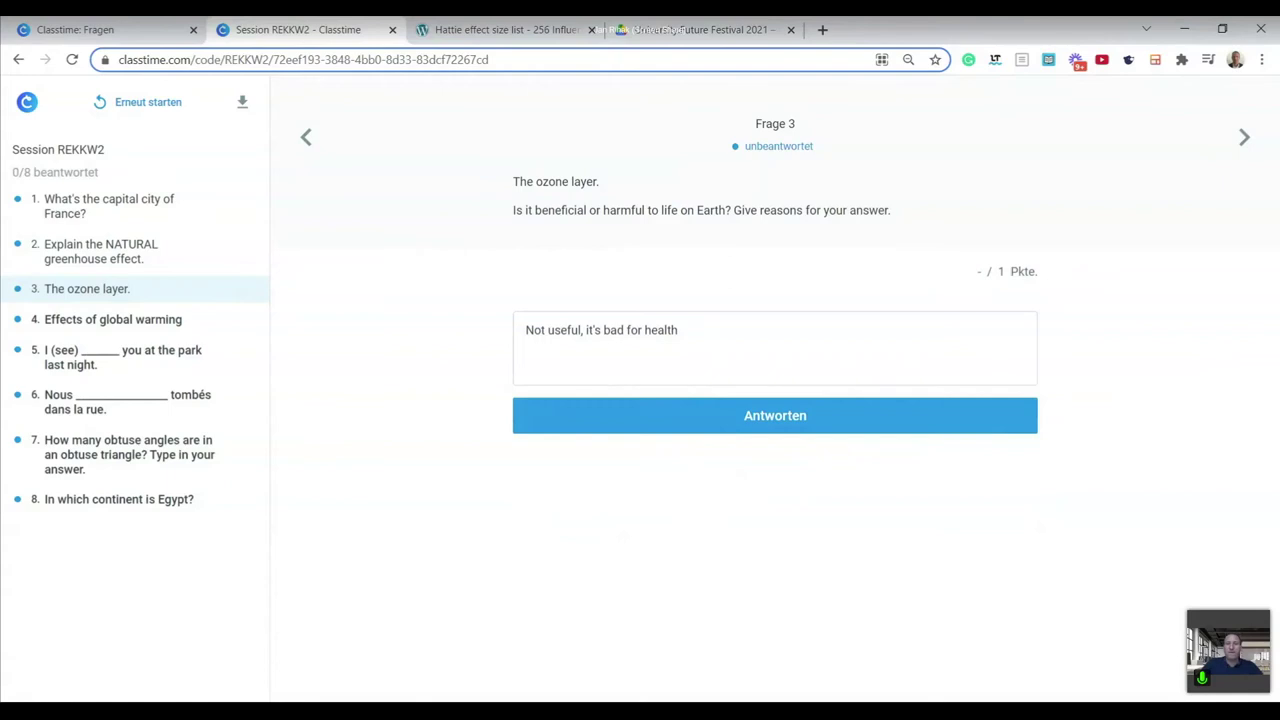
left_click_drag(627, 330, 678, 330)
type("for spor")
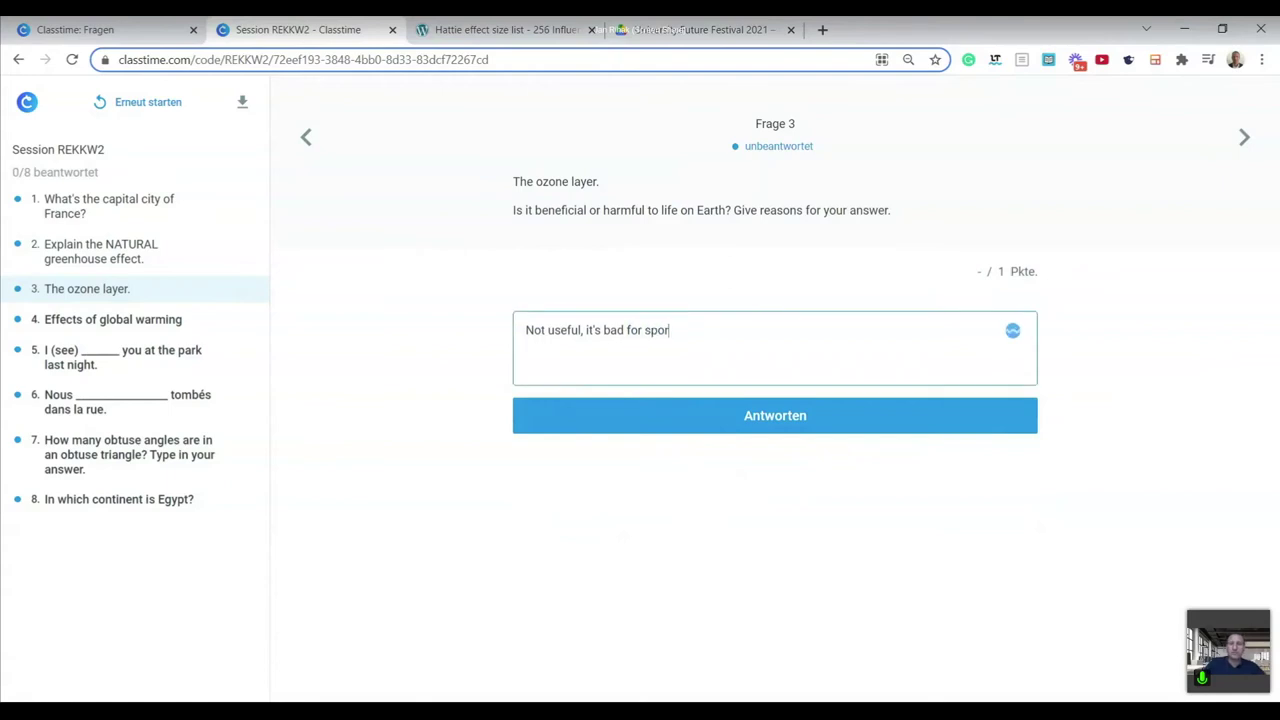
type("ts")
left_click(694, 410)
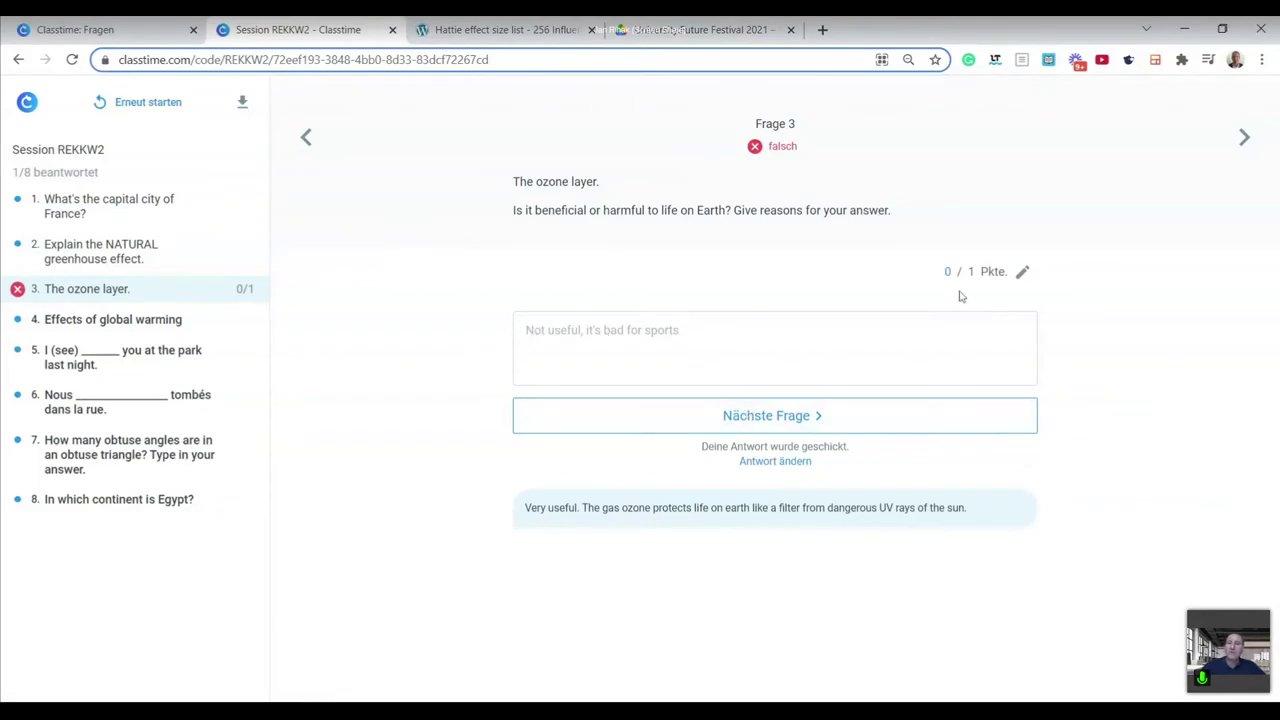
mouse_move(957, 282)
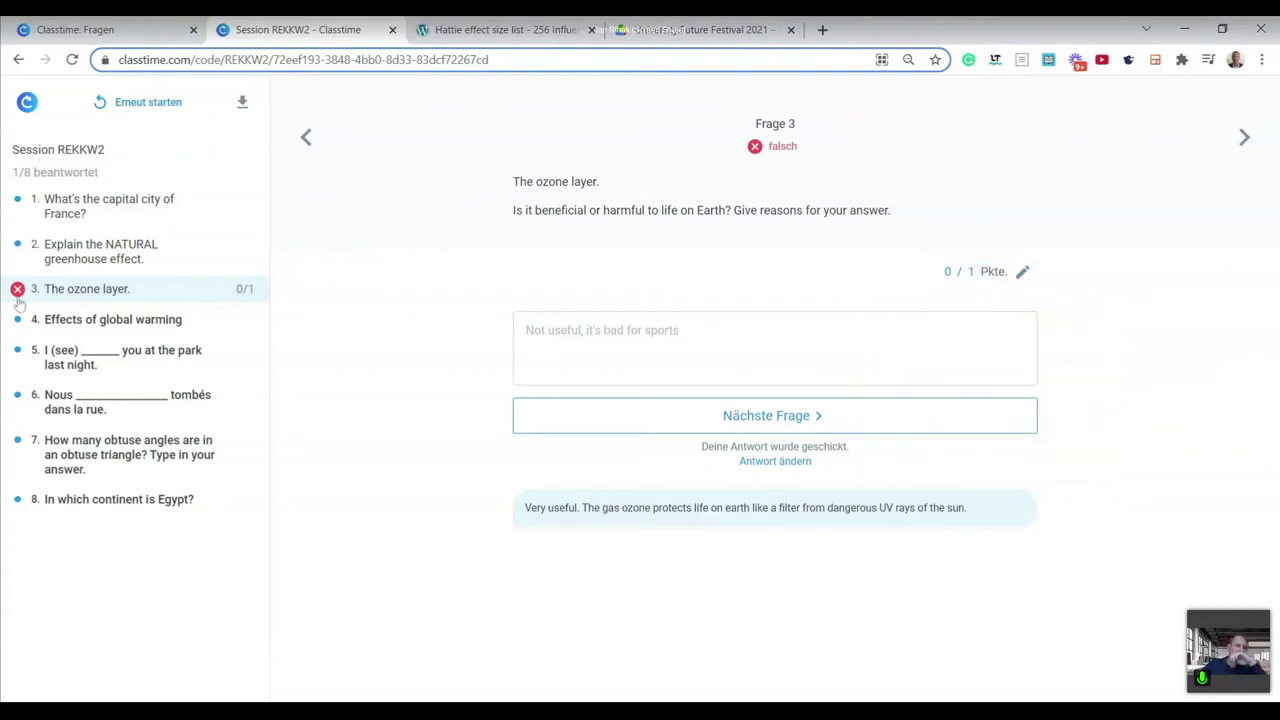
Copy the five-point sample solution of "Effects of global warming" from the question set and paste it as the answer to question 4.
left_click(79, 328)
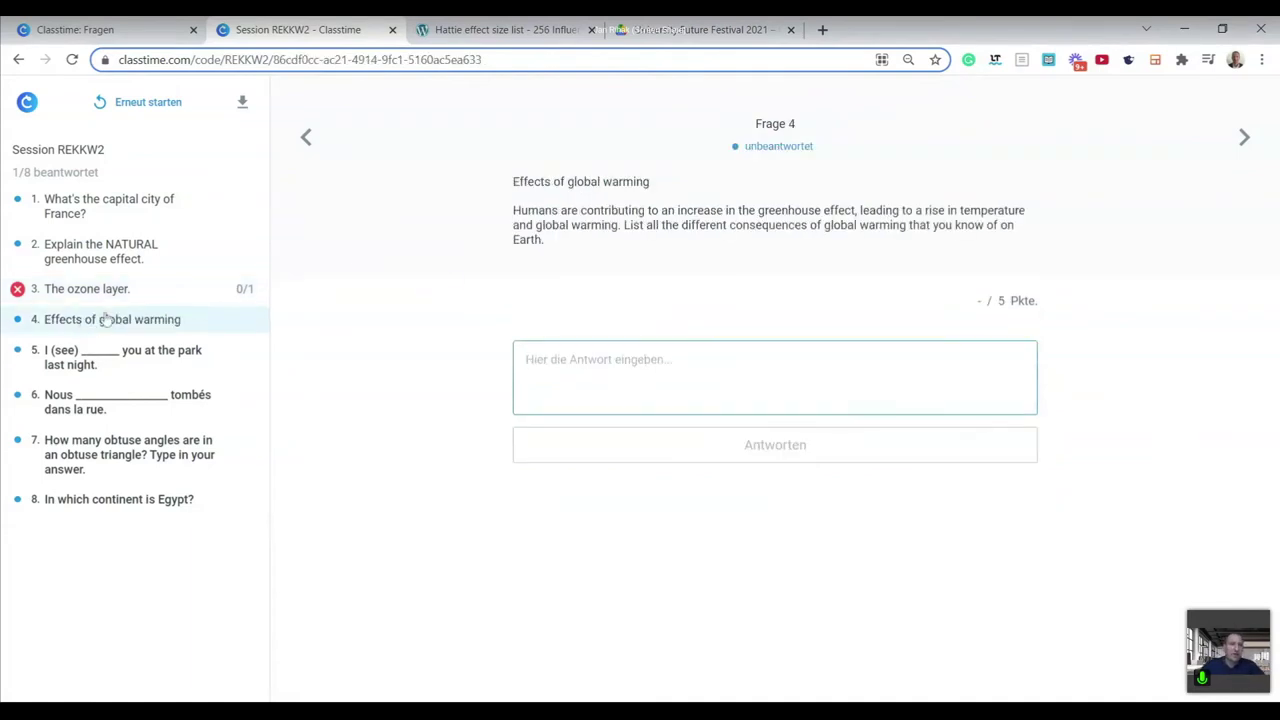
left_click(98, 35)
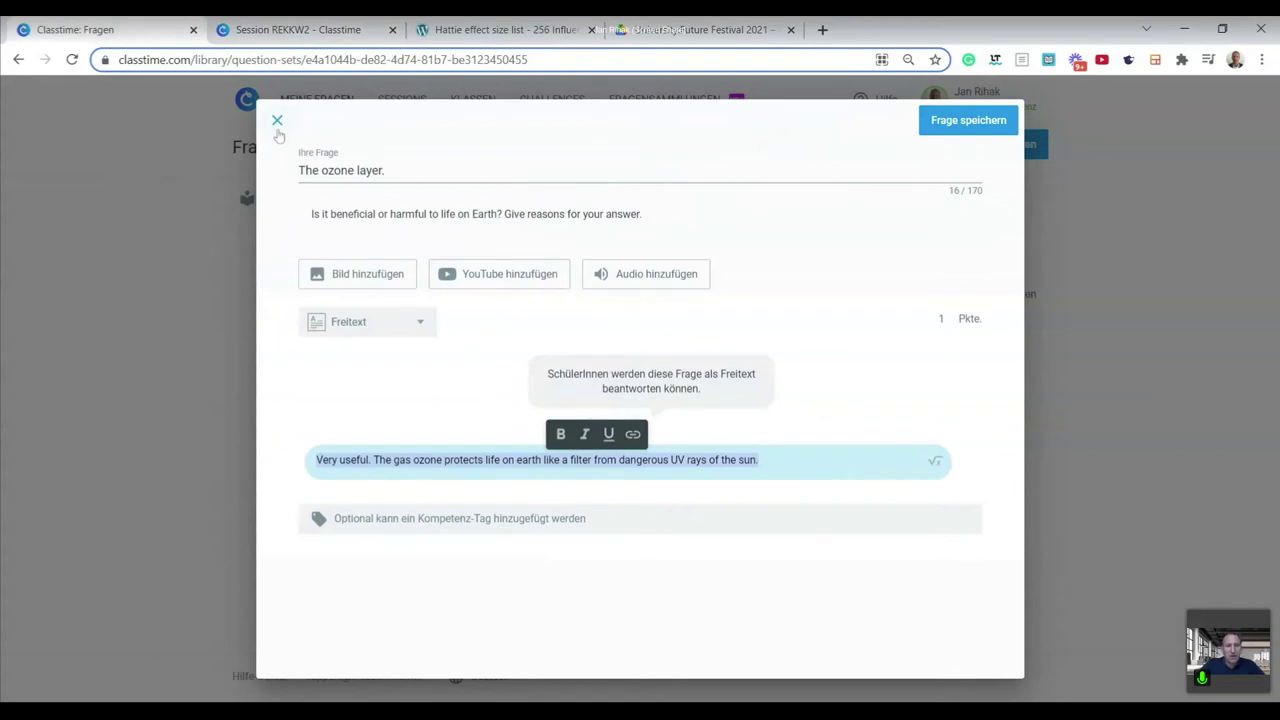
left_click(277, 122)
left_click(385, 398)
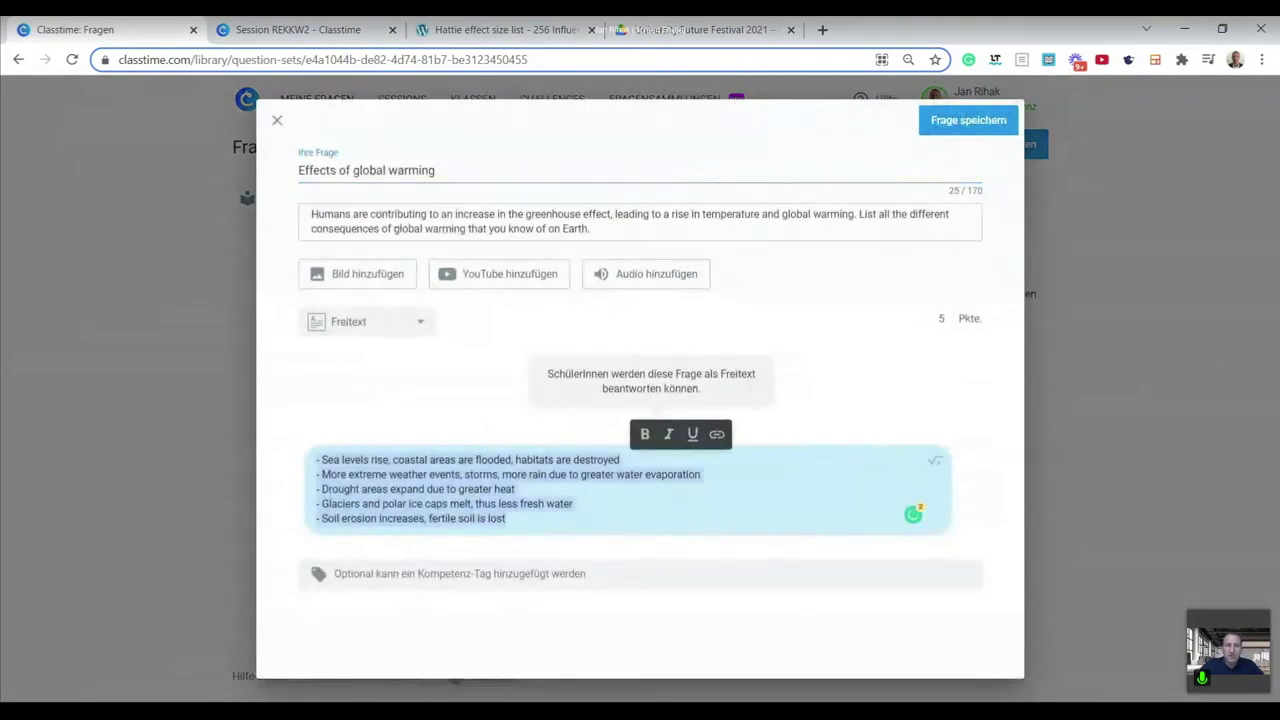
left_click(277, 120)
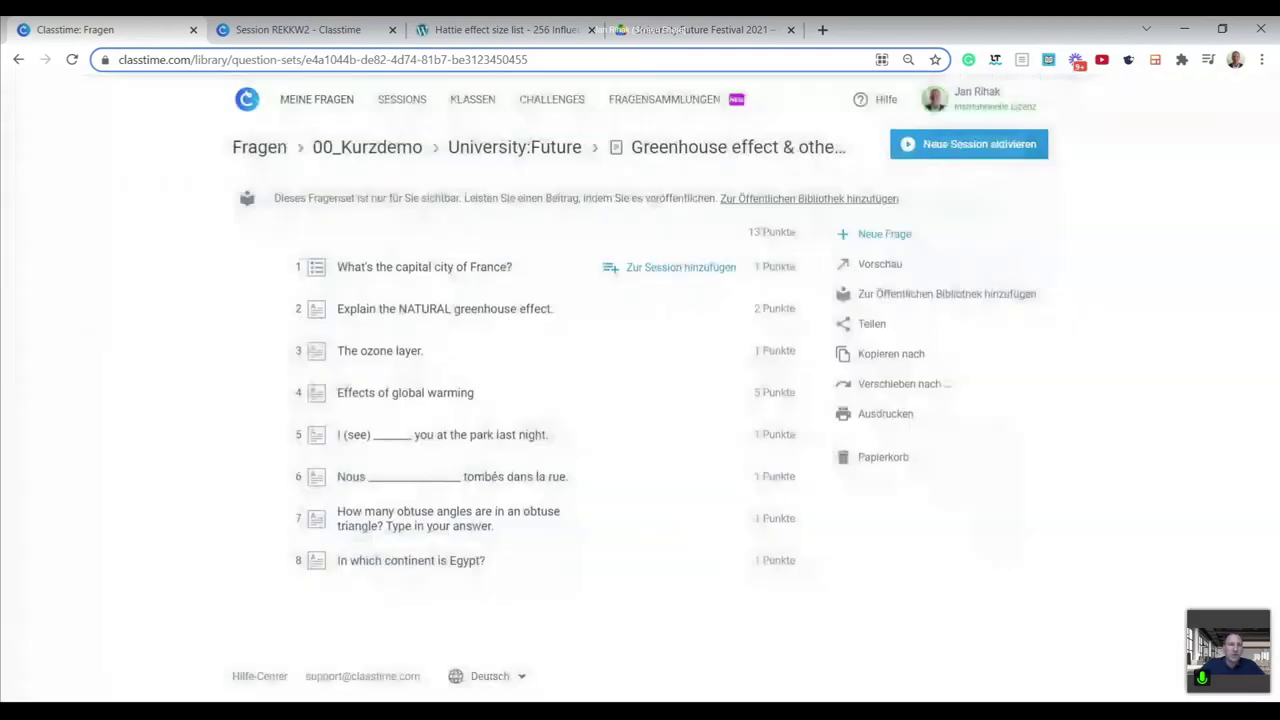
left_click(298, 29)
type("- Sea levels rise, coastal areas are flooded, habitats are destroyed - More extreme weather events, storms, more rain due to greater water evaporation - Drought areas expand due to greater heat - Glaciers and polar ice caps melt, thus less fresh water - Soil erosion increases, fertile soil is lost")
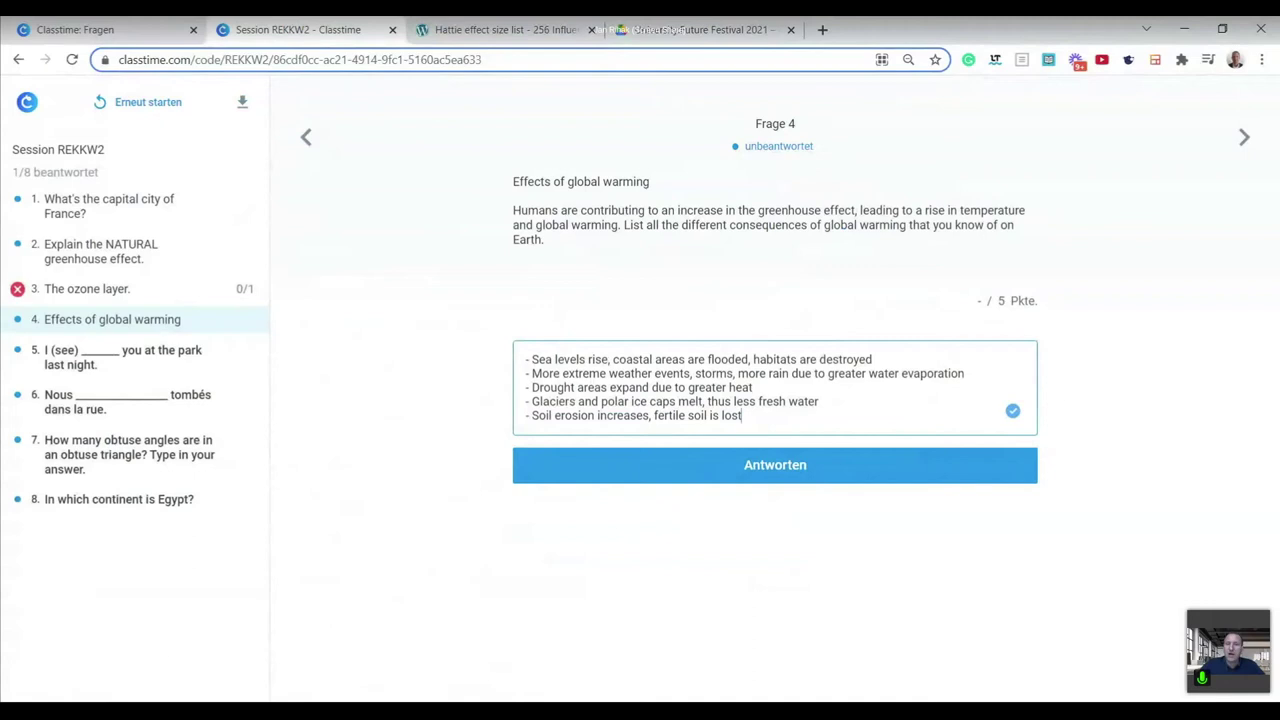
Move the drought, glacier and soil erosion points to the start of the global warming answer and submit it.
left_click_drag(609, 359, 653, 359)
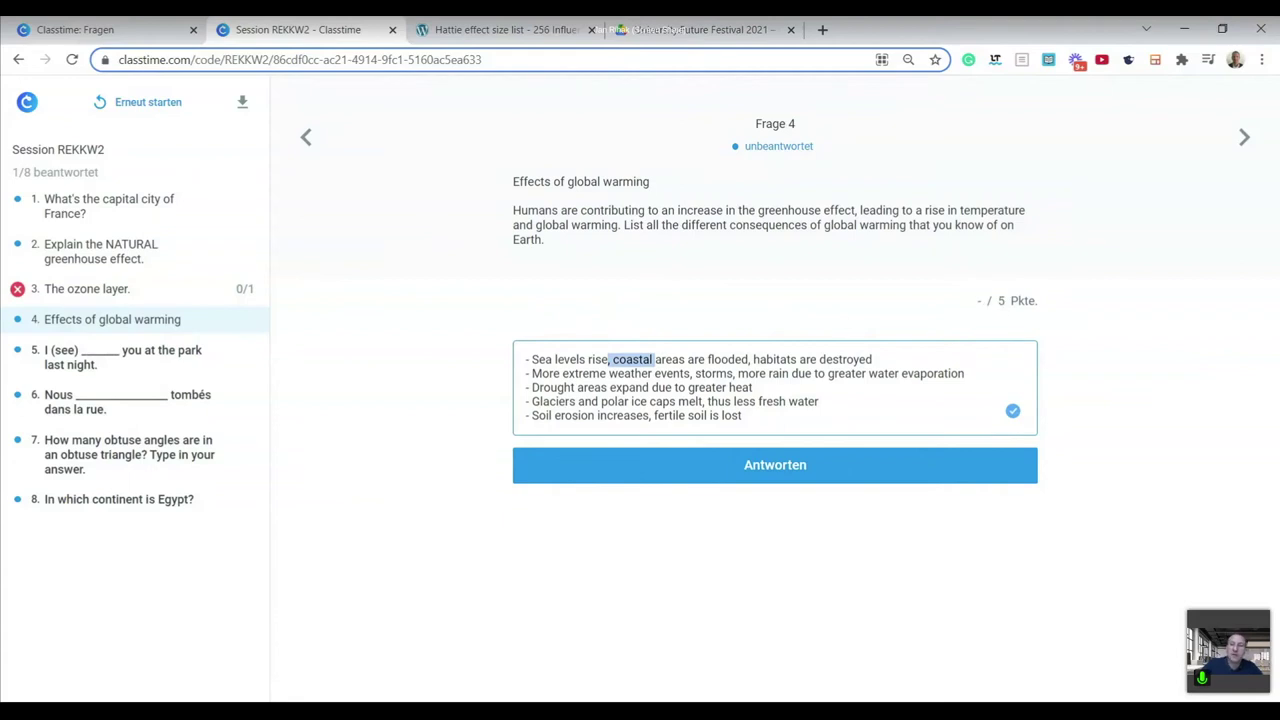
left_click(608, 359)
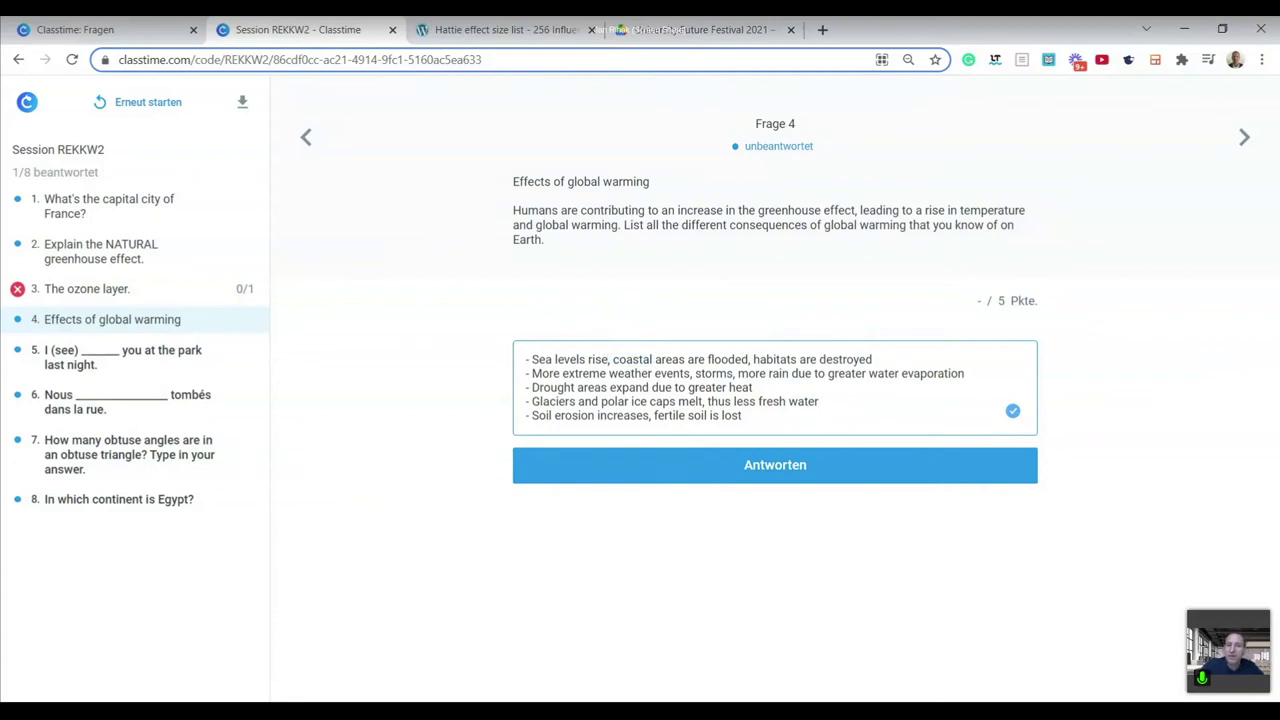
left_click_drag(608, 359, 872, 359)
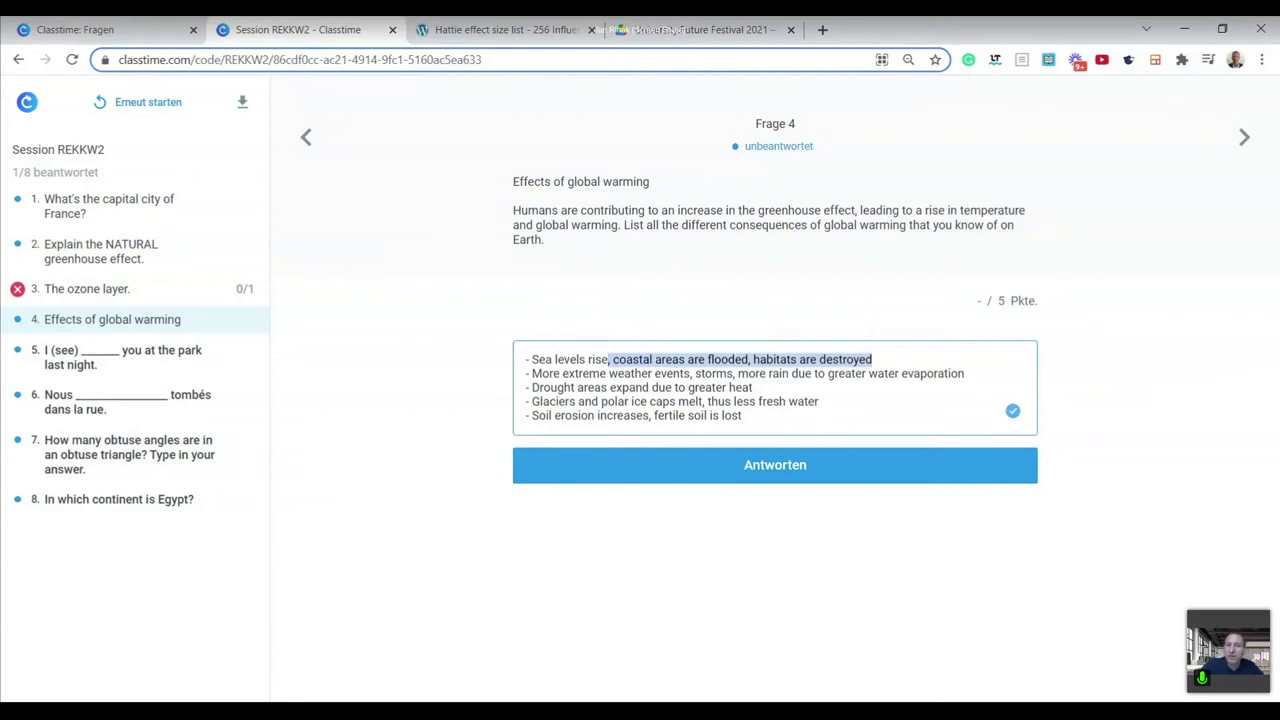
left_click(510, 459)
left_click_drag(742, 415, 489, 394)
key("ctrl+c")
key("BackSpace")
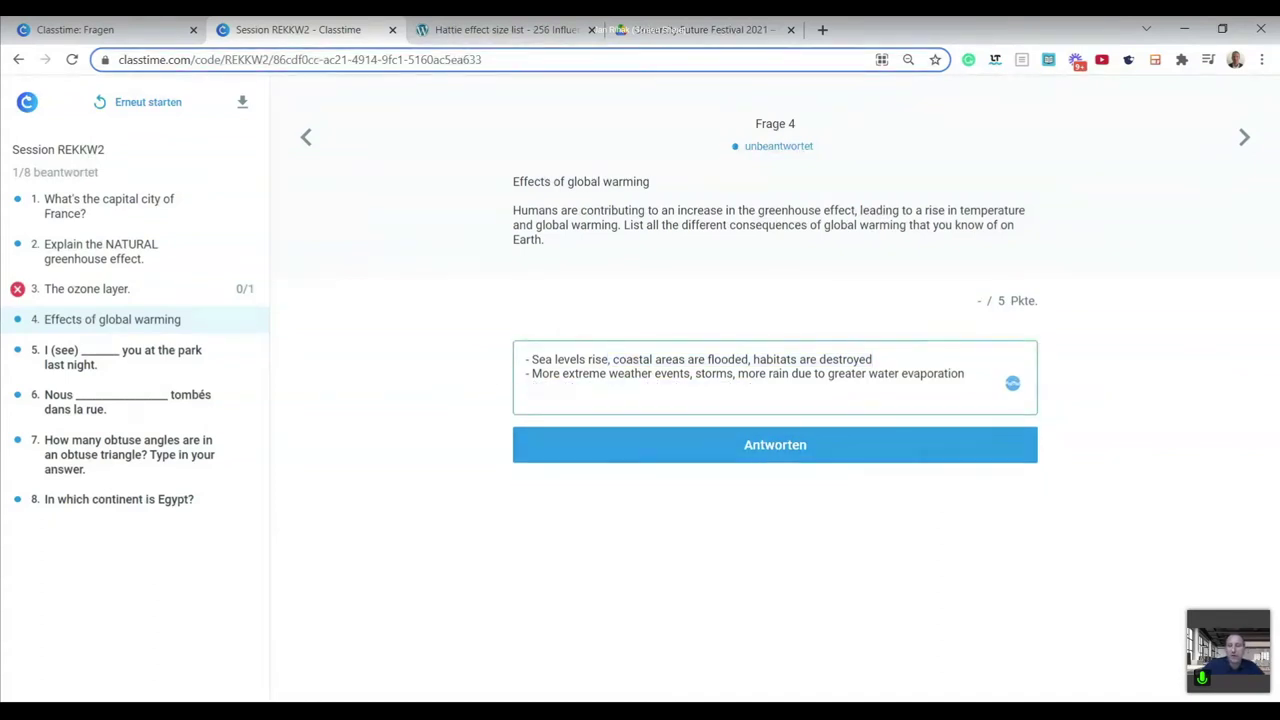
key("BackSpace")
left_click(526, 359)
key("Return")
key("Up")
key("ctrl+v")
left_click(684, 456)
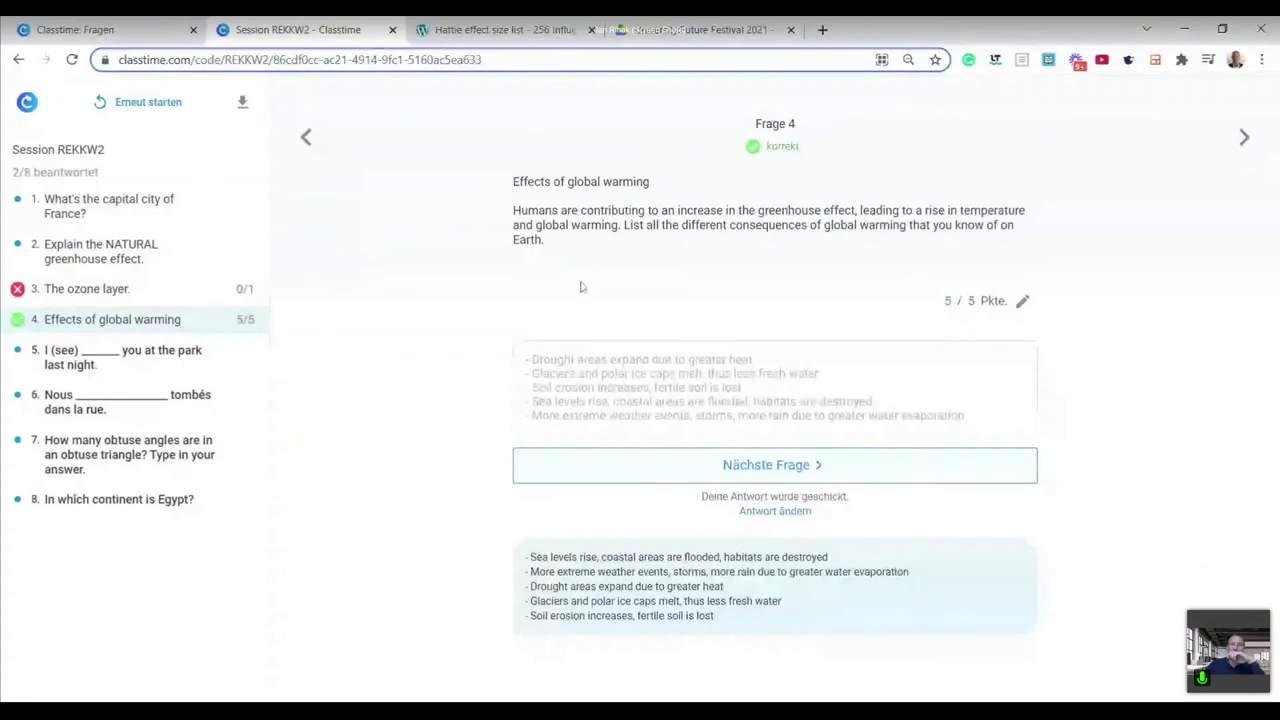
Reduce the global warming answer to the drought, glacier and soil erosion points and resubmit it.
left_click(775, 511)
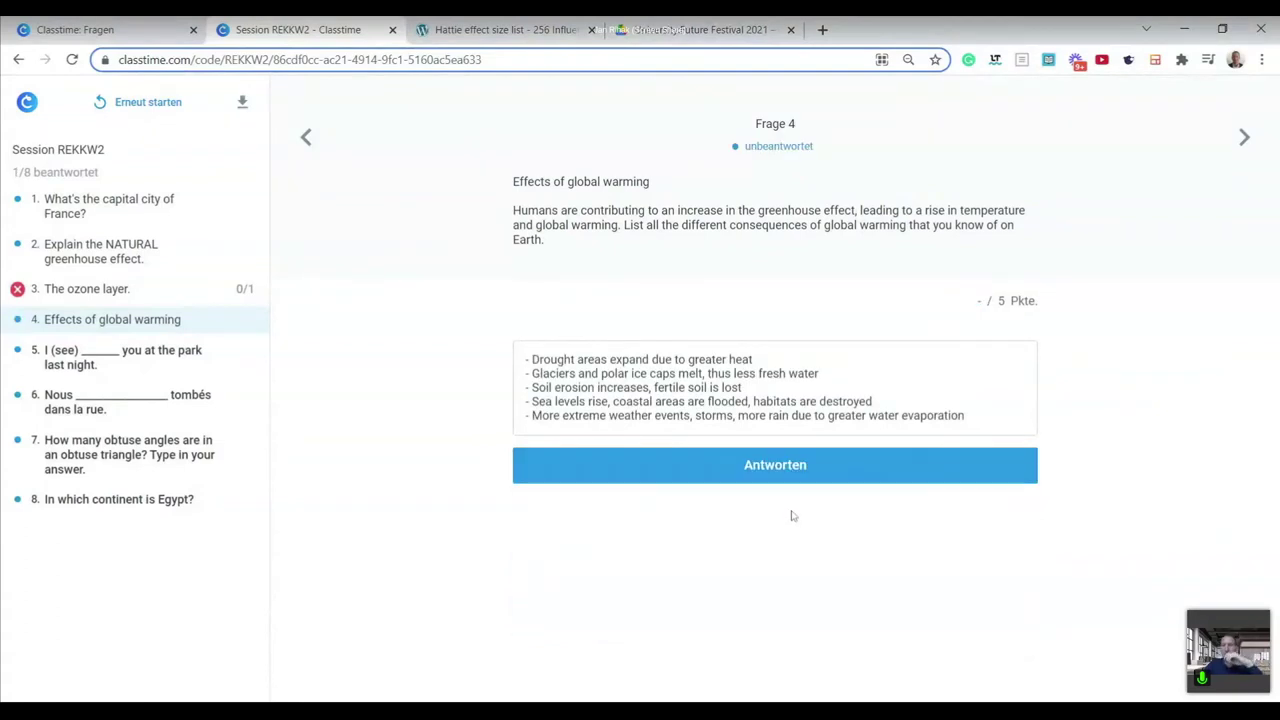
left_click_drag(966, 416, 352, 350)
key("ctrl+z")
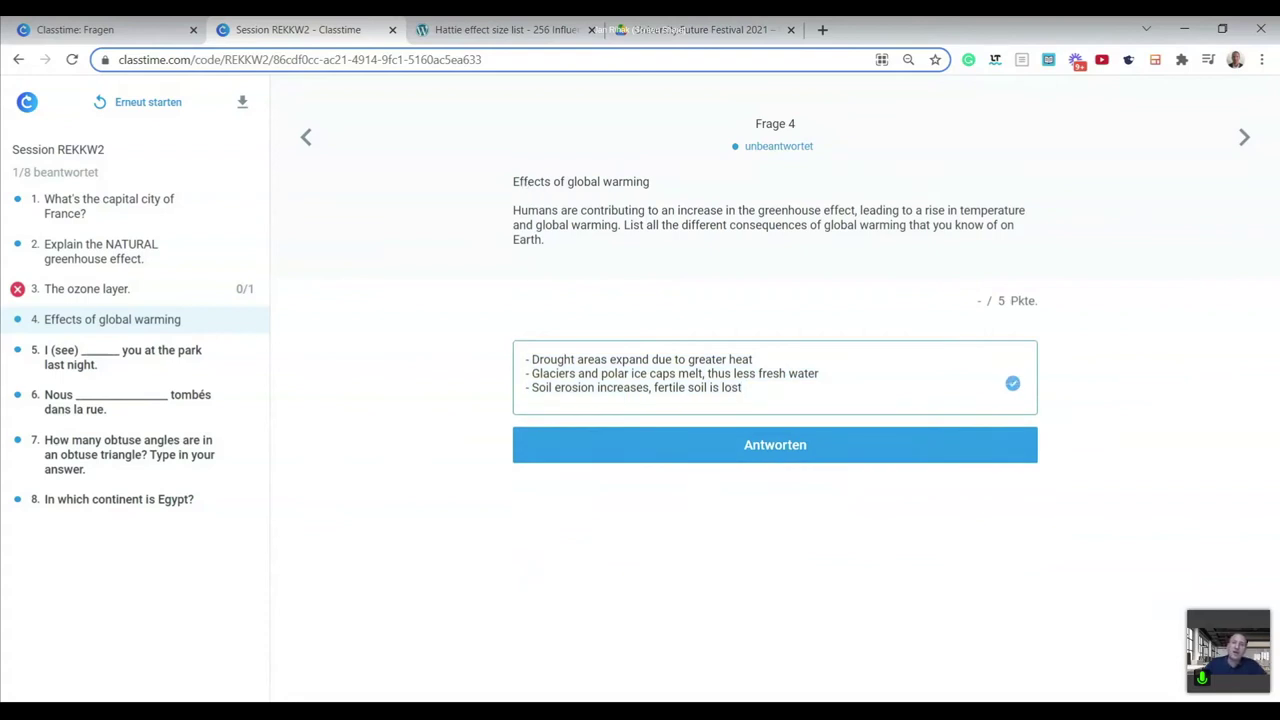
left_click(624, 452)
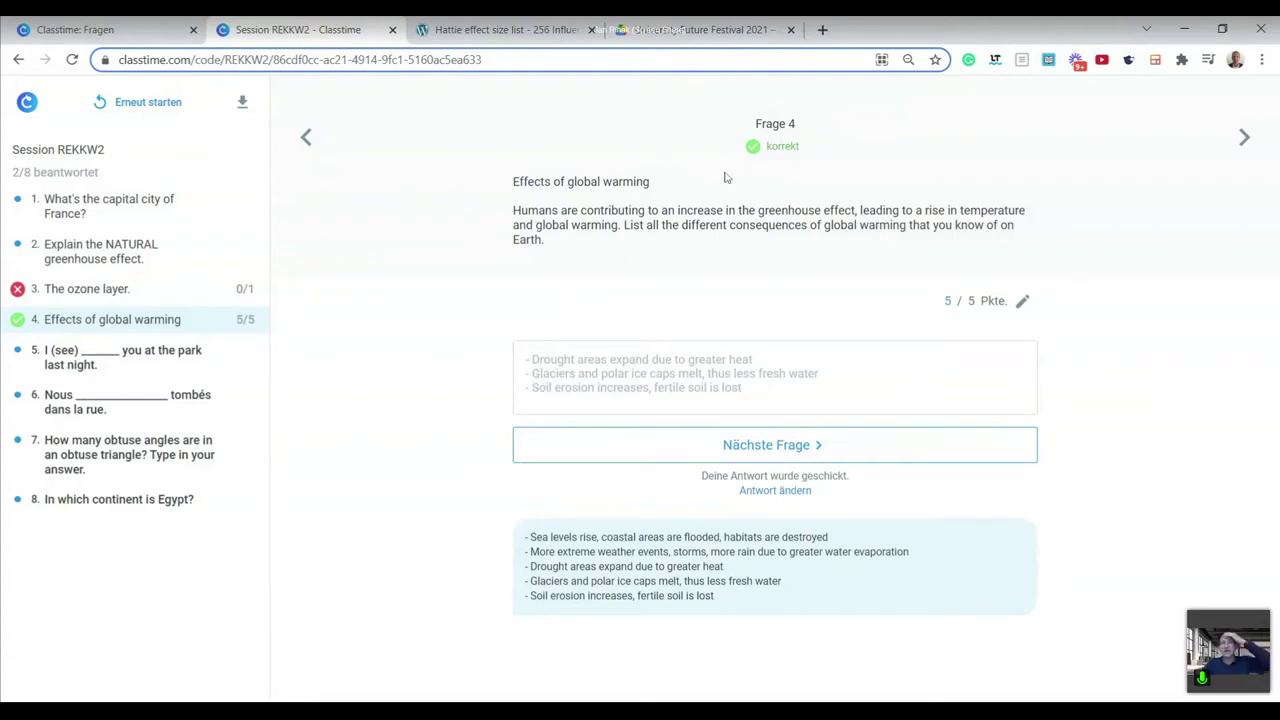
mouse_move(925, 277)
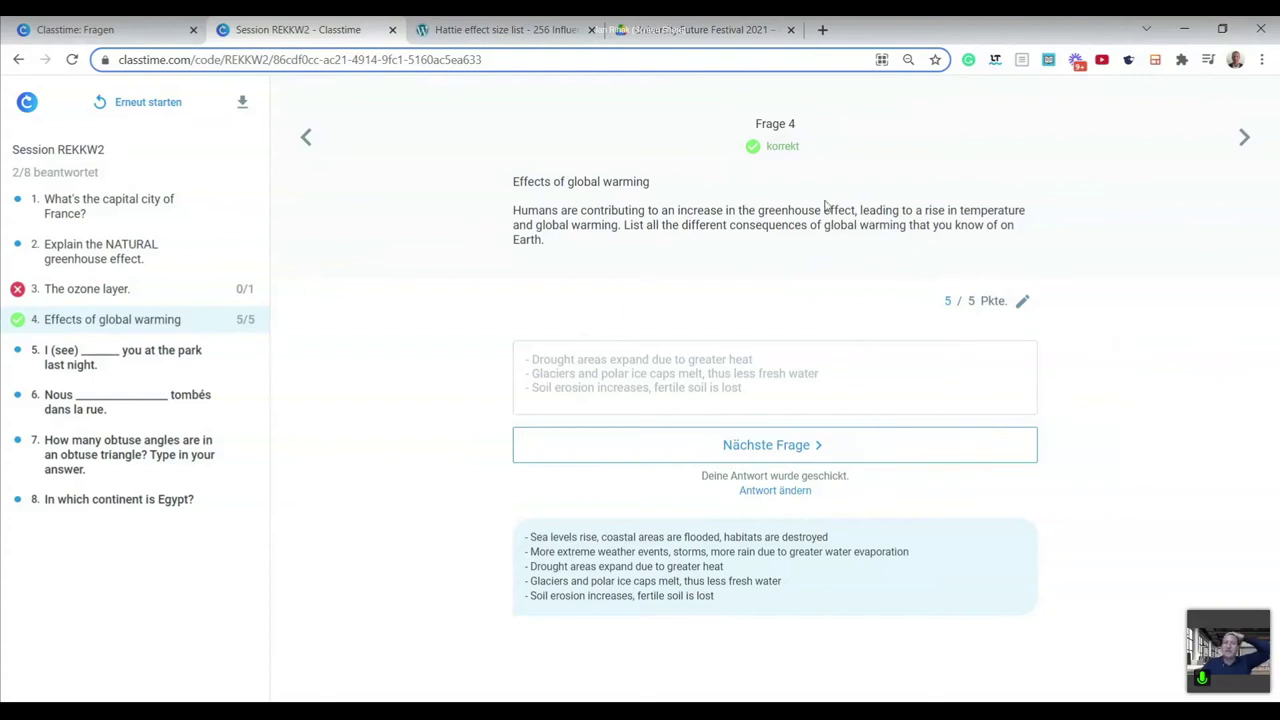
mouse_move(954, 306)
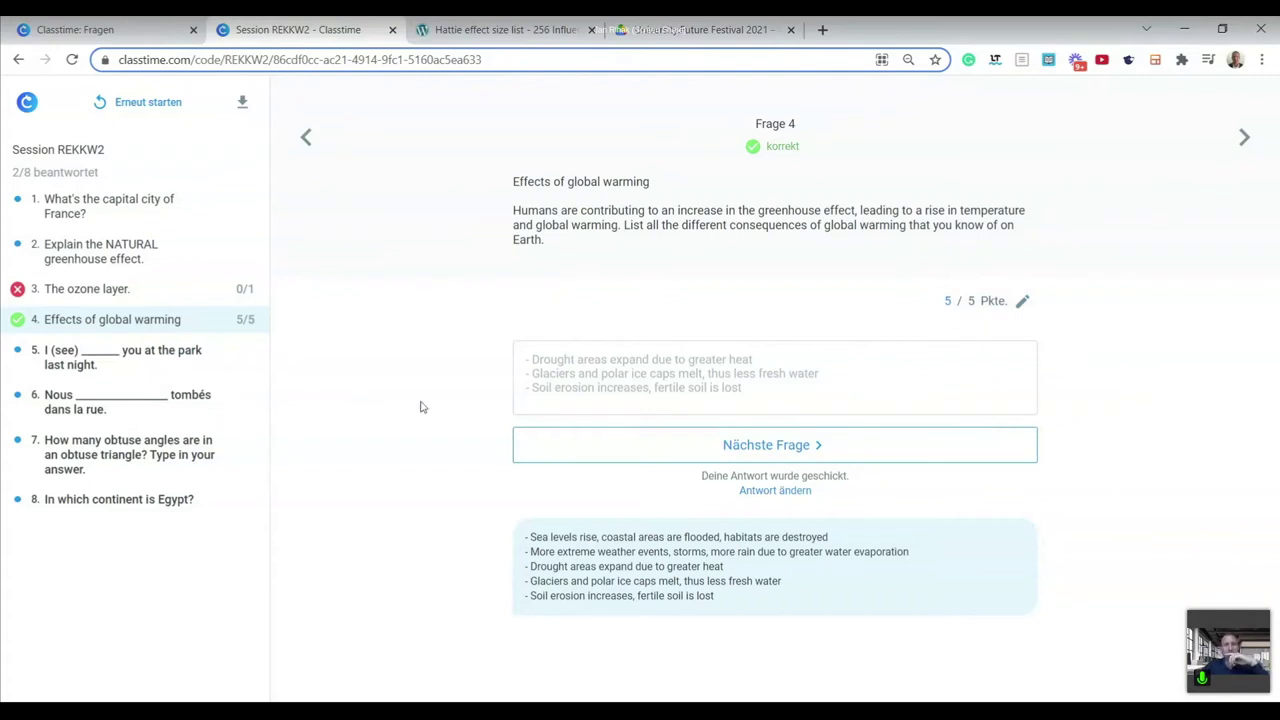
Replace the global warming answer with "Keine ahnung" and submit it.
left_click(803, 490)
left_click_drag(790, 412, 388, 311)
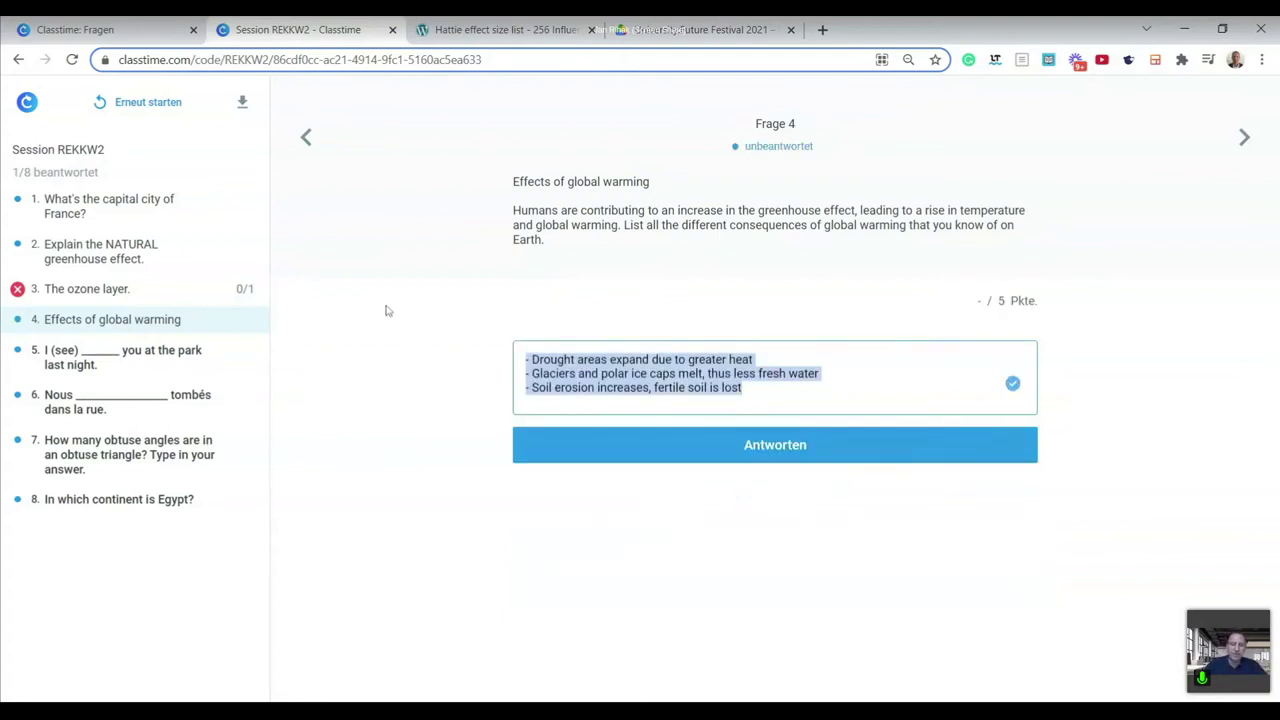
type("Keine ahnung")
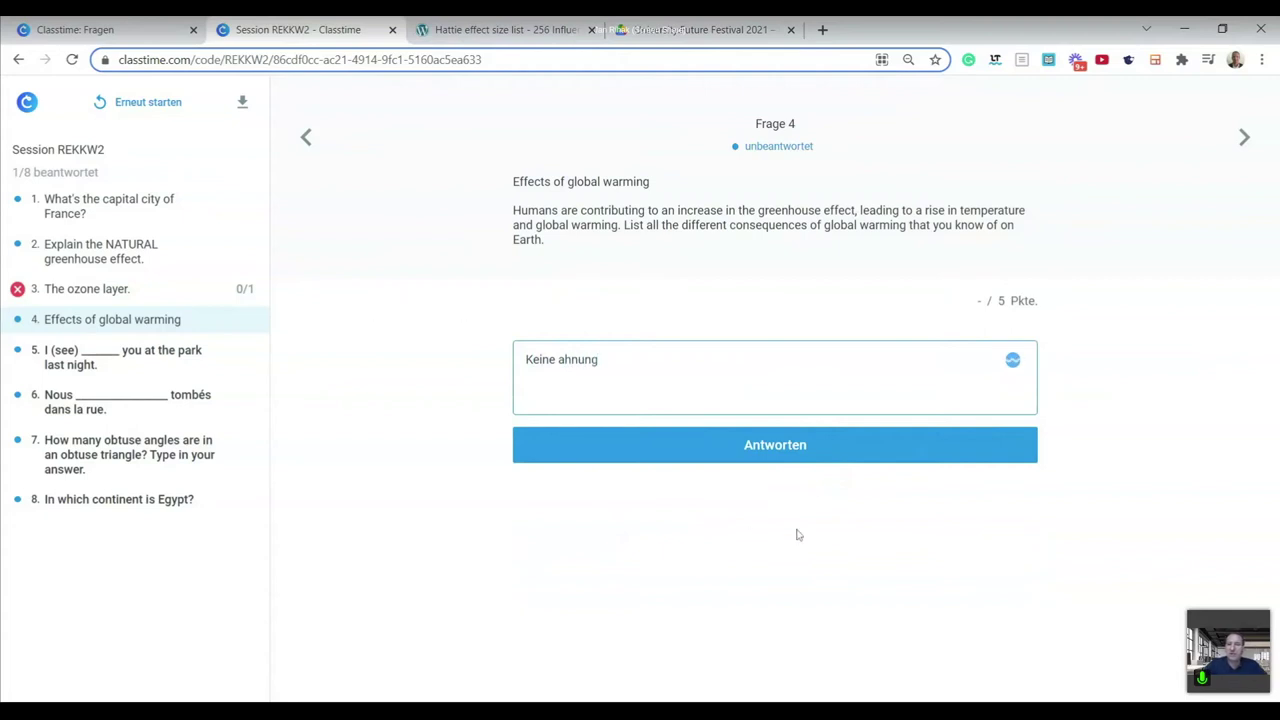
left_click(797, 432)
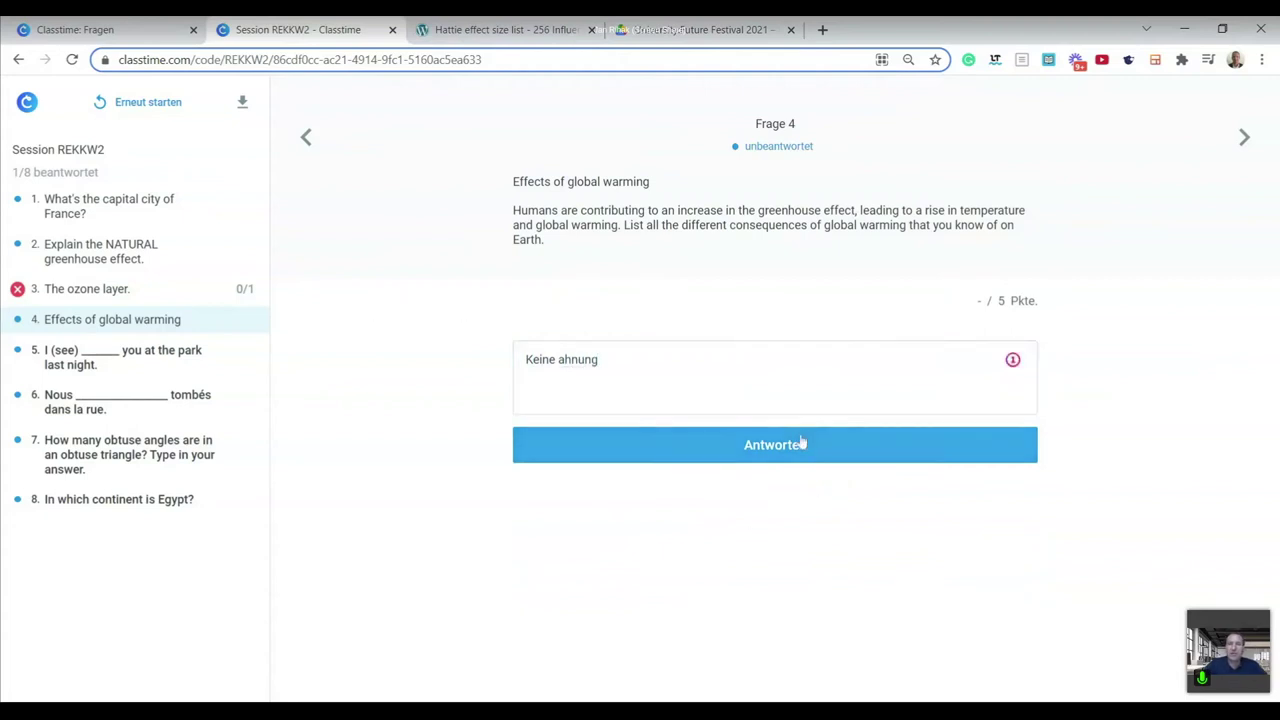
Replace the global warming answer with the three bullet points "Hunger", "Wars" and "Heat" and submit it.
left_click(789, 487)
left_click_drag(600, 360, 501, 327)
type("-")
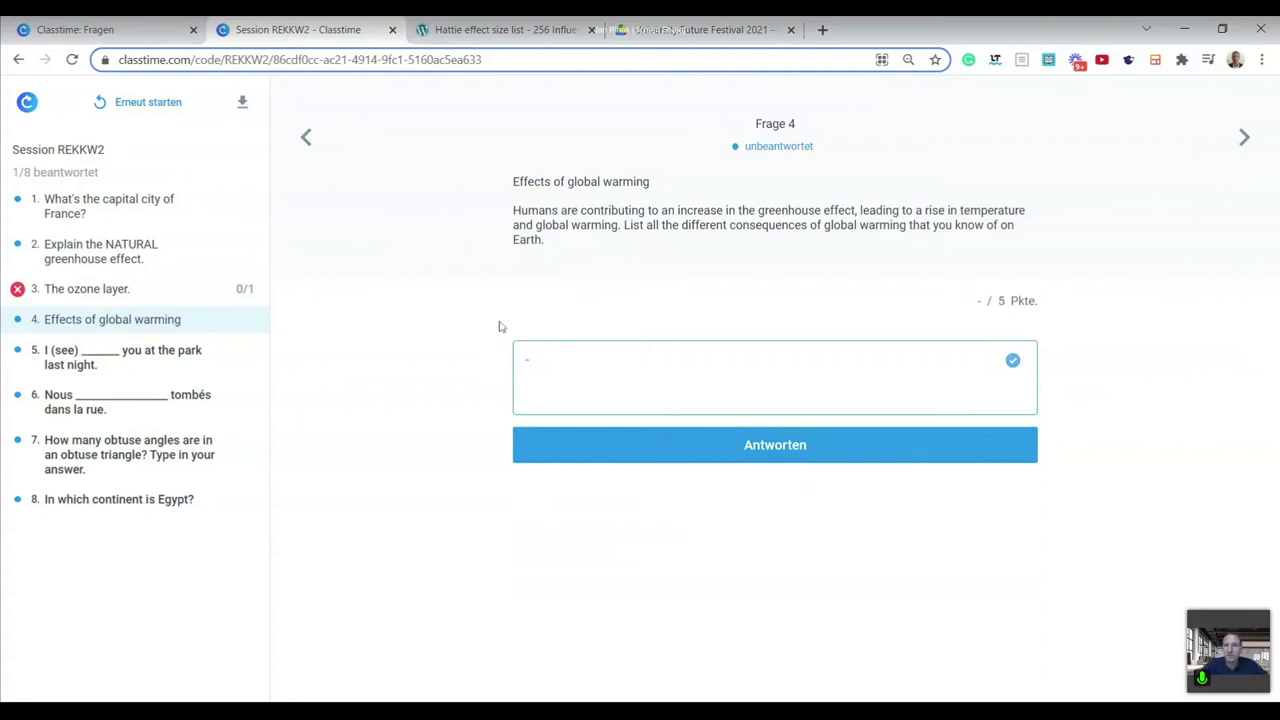
type(" Hung")
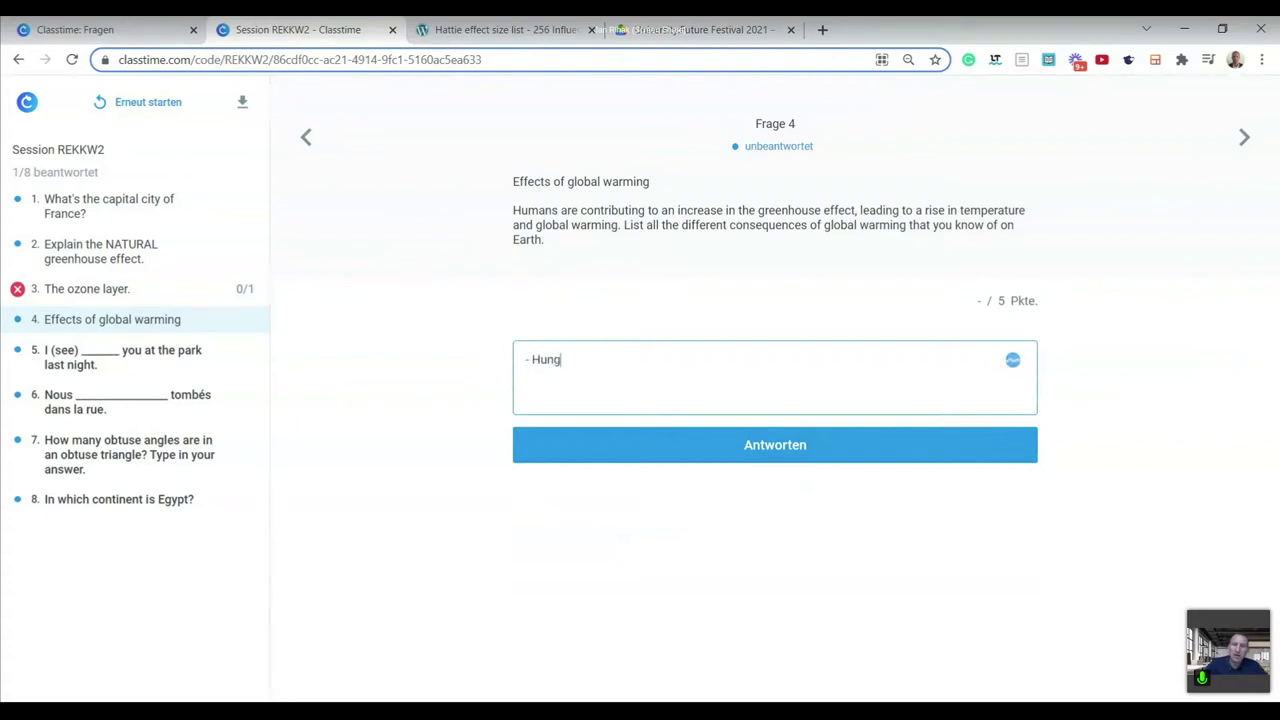
type("er")
key("Return")
type("- Wars")
key("Return")
type("- Heat")
left_click(724, 450)
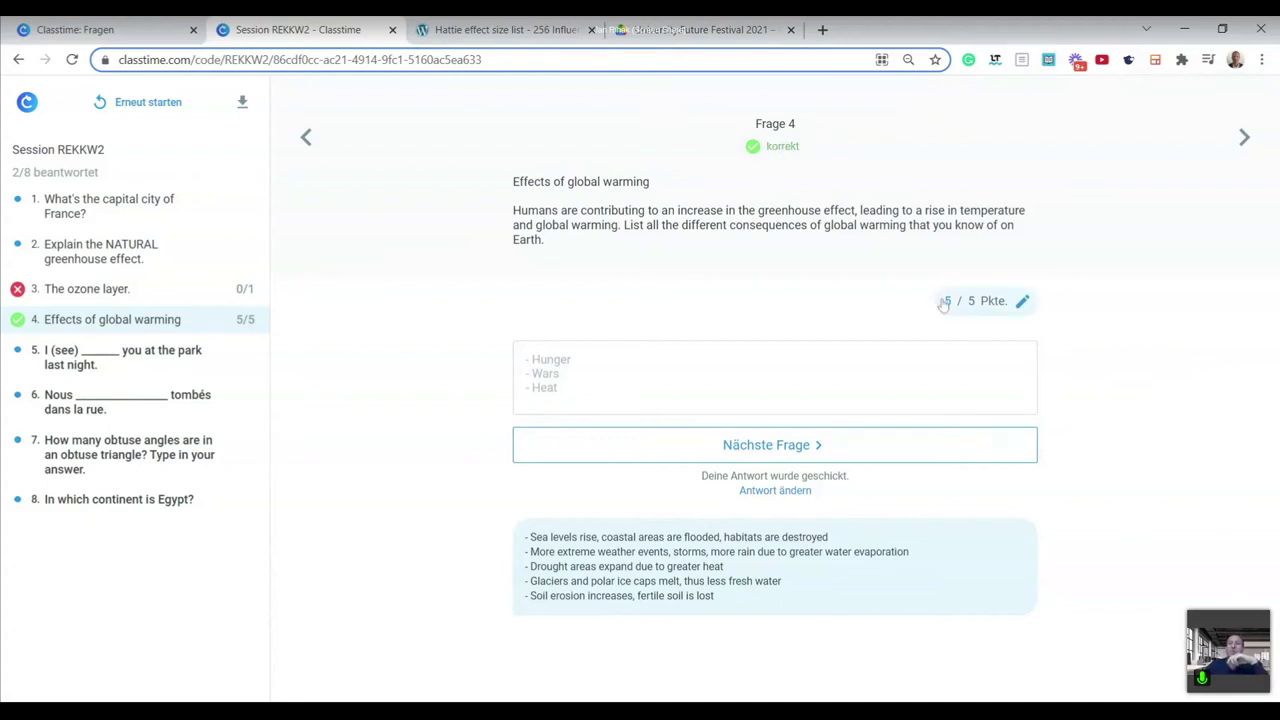
Manually override the score of the global warming answer to 0 points.
left_click(1022, 300)
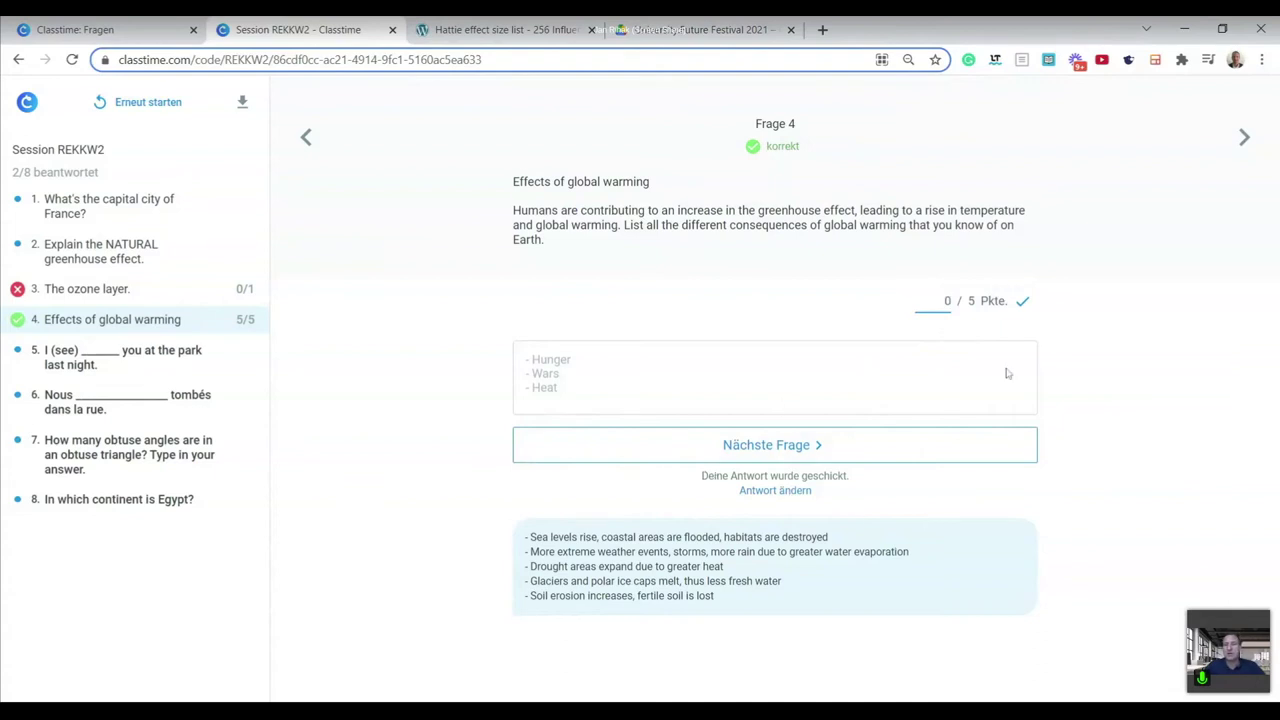
left_click(1022, 303)
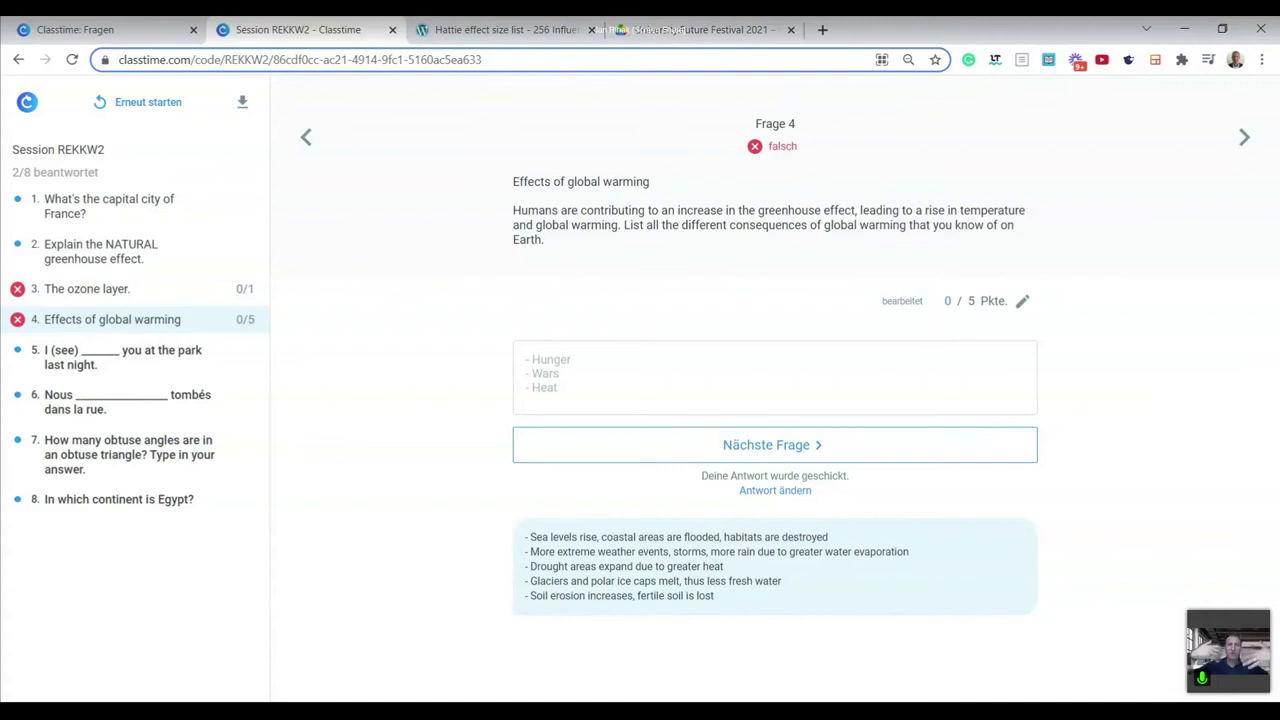
Answer question 5, "I (see) ______ you at the park last night", with "saw" and submit it.
left_click(176, 362)
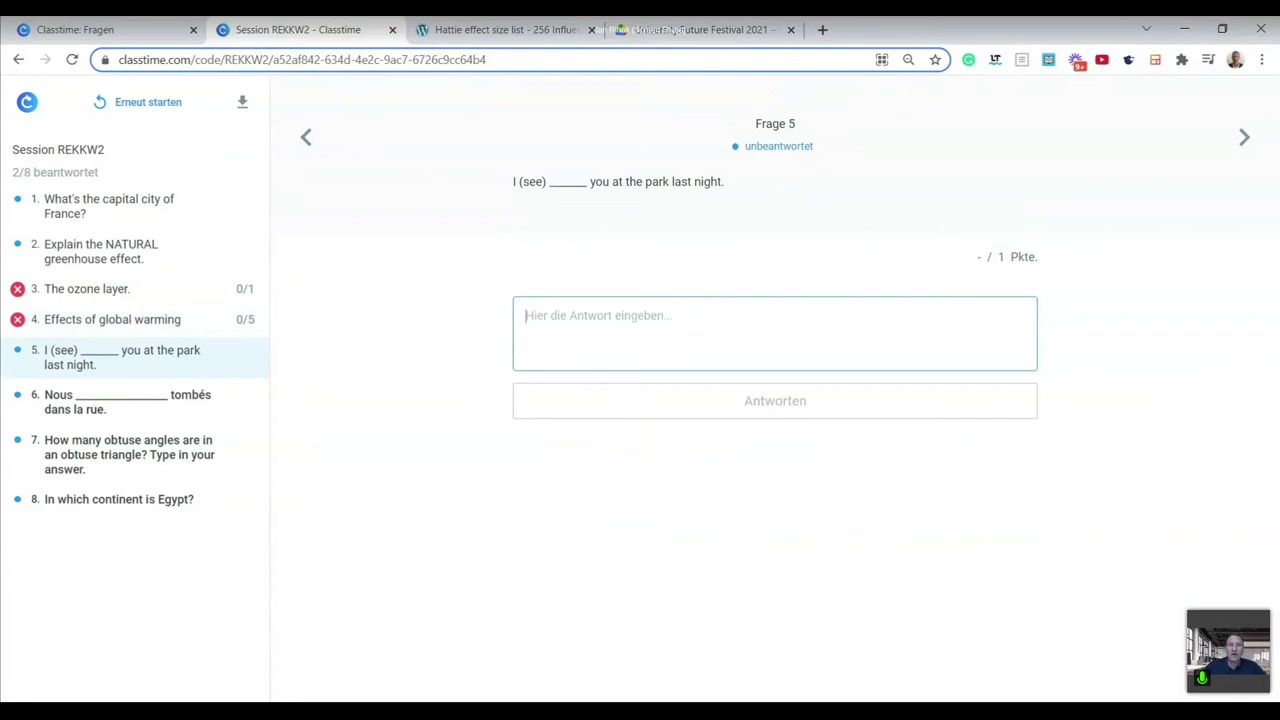
type("saw")
left_click(895, 399)
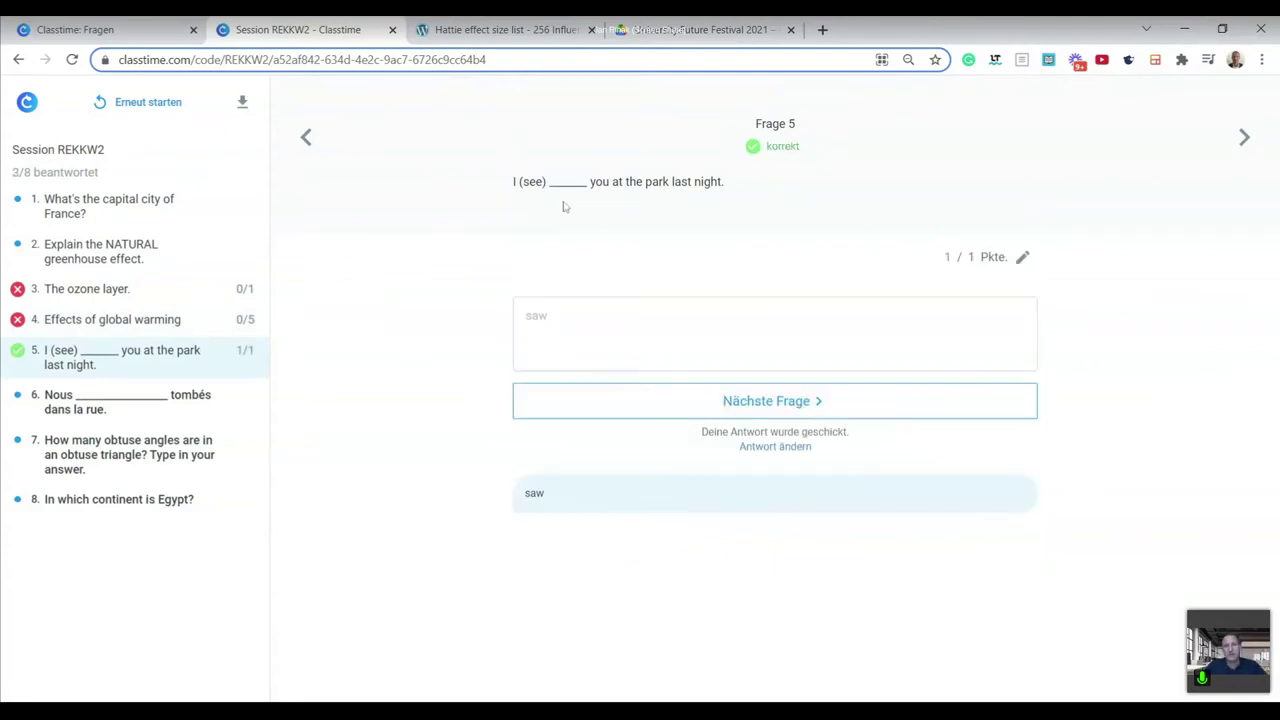
Change the answer to question 5 to "see" and submit it.
left_click(803, 447)
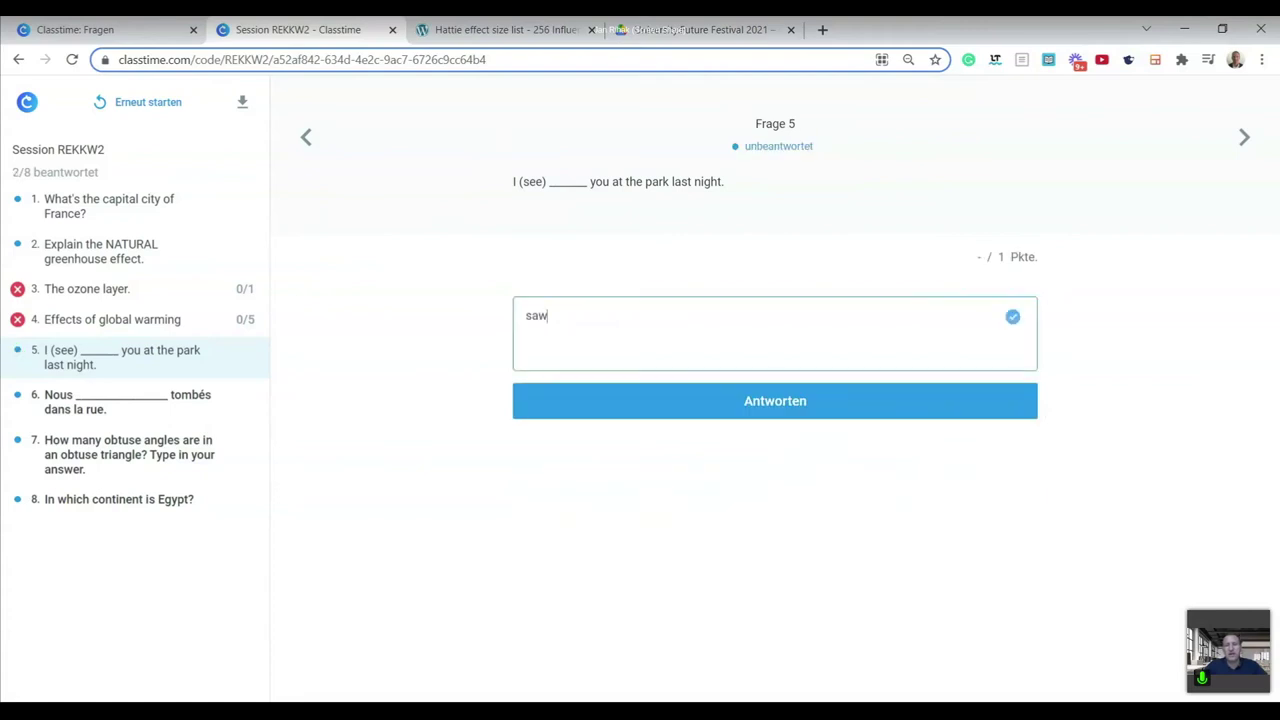
key("BackSpace")
key("BackSpace")
key("BackSpace")
type("see")
left_click(729, 404)
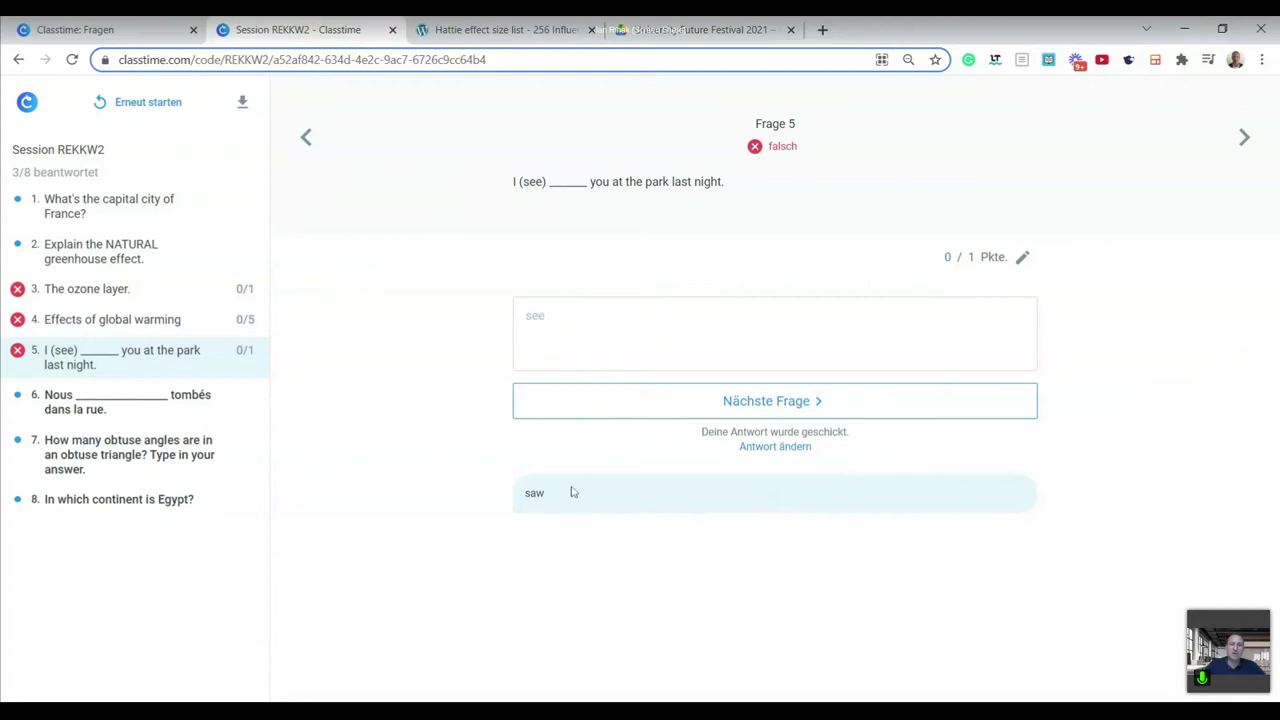
Answer question 6, the French gap sentence "Nous ______ tombés dans la rue", with "sommes" and submit it.
left_click(118, 410)
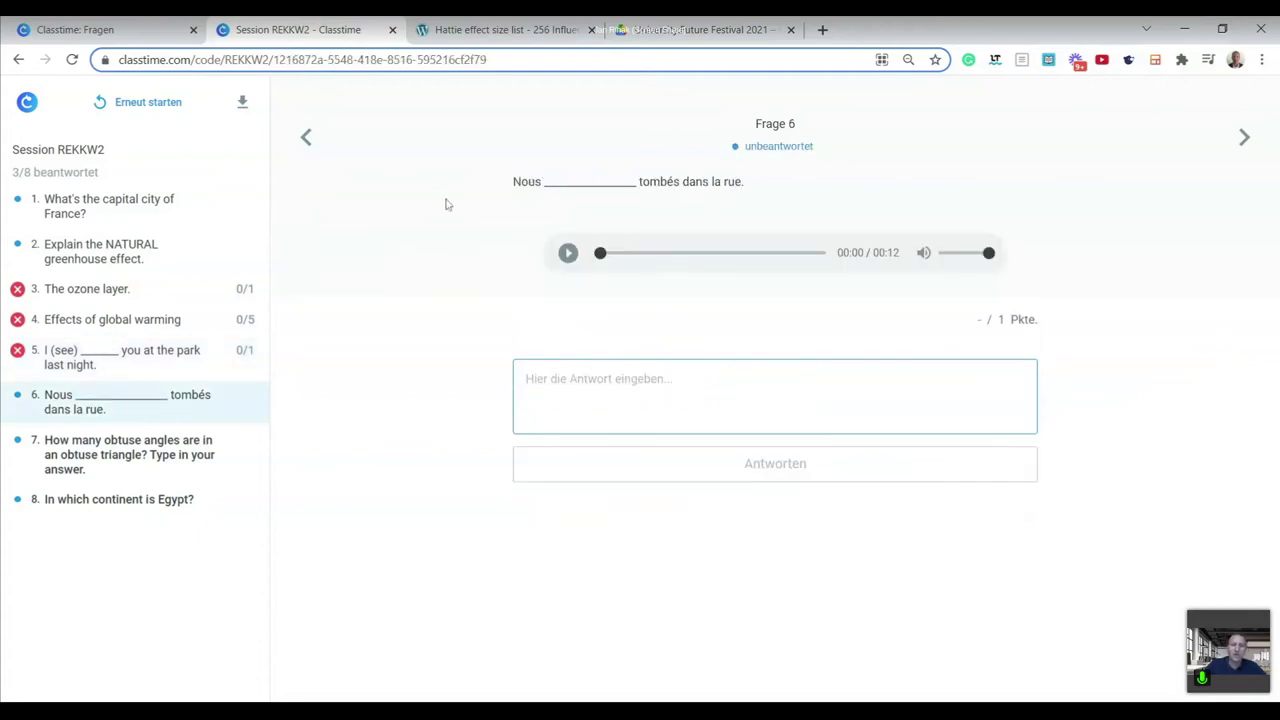
type("sommes")
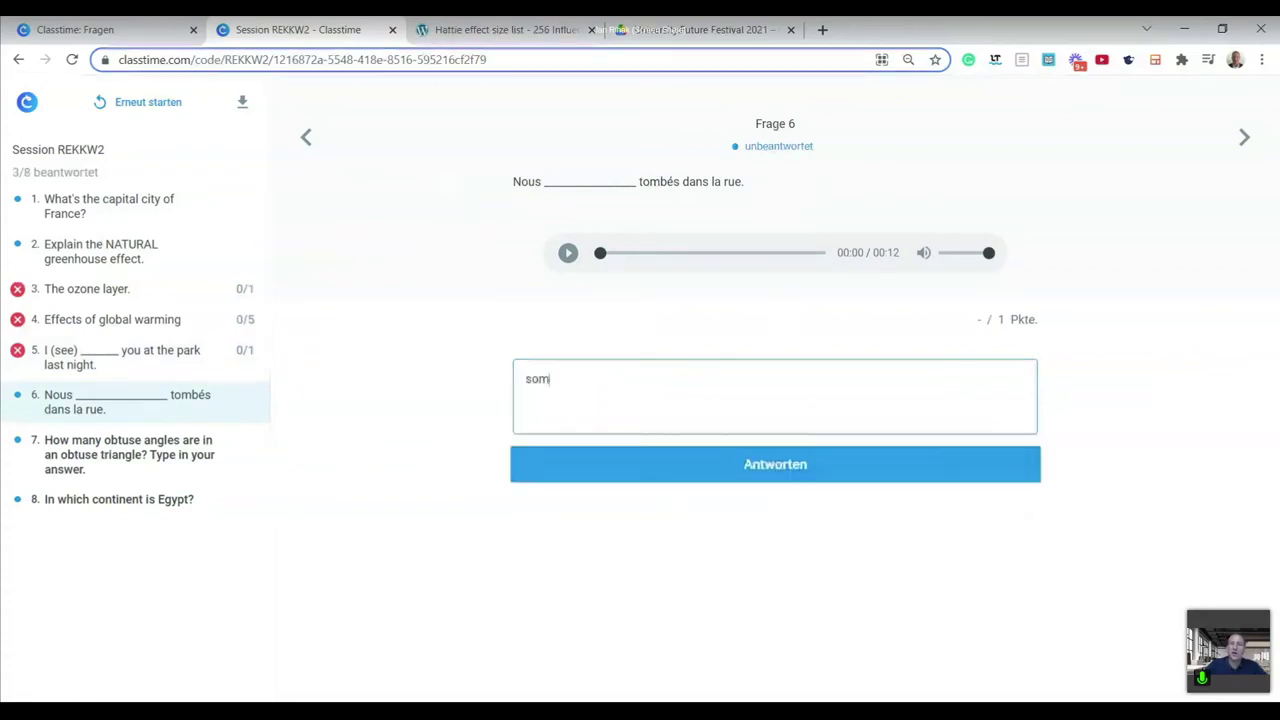
left_click(608, 466)
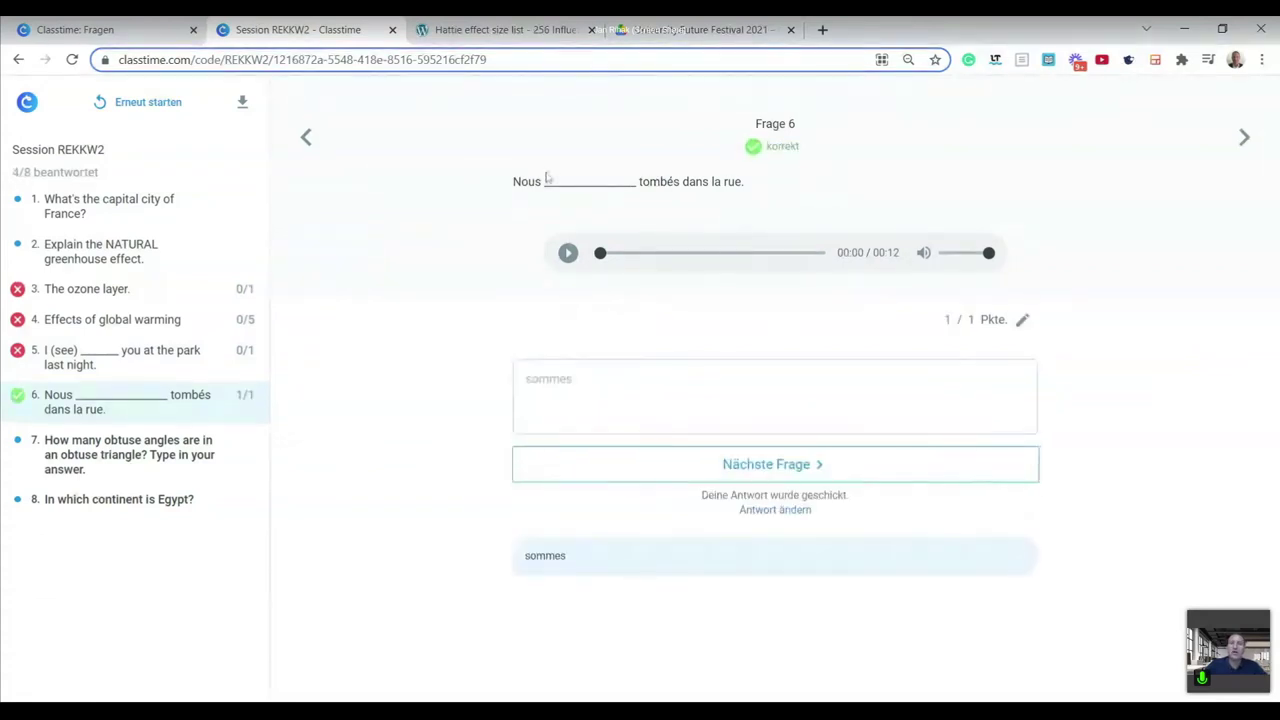
Change the answer to question 6 to the misspelled "somes" and submit it.
left_click(777, 511)
left_click(548, 379)
key("BackSpace")
left_click(660, 470)
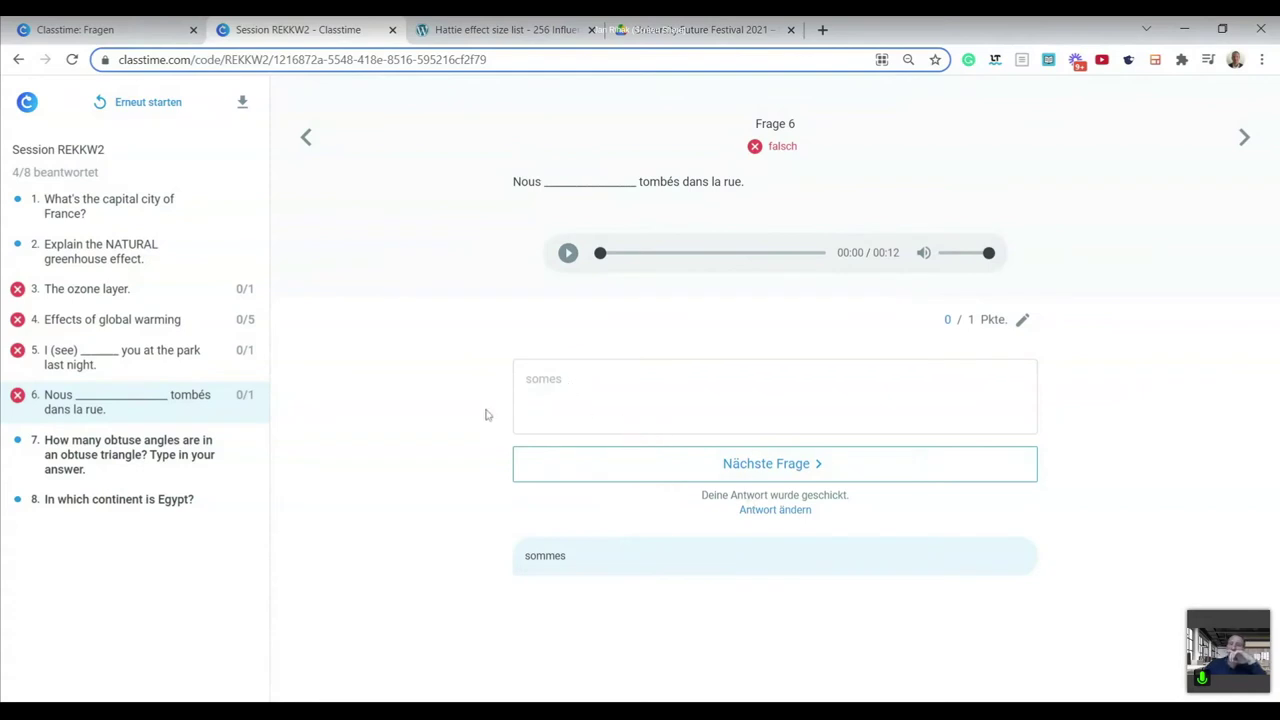
Answer question 7, "How many obtuse angles are in an obtuse triangle?", with "1" and submit it.
left_click(57, 460)
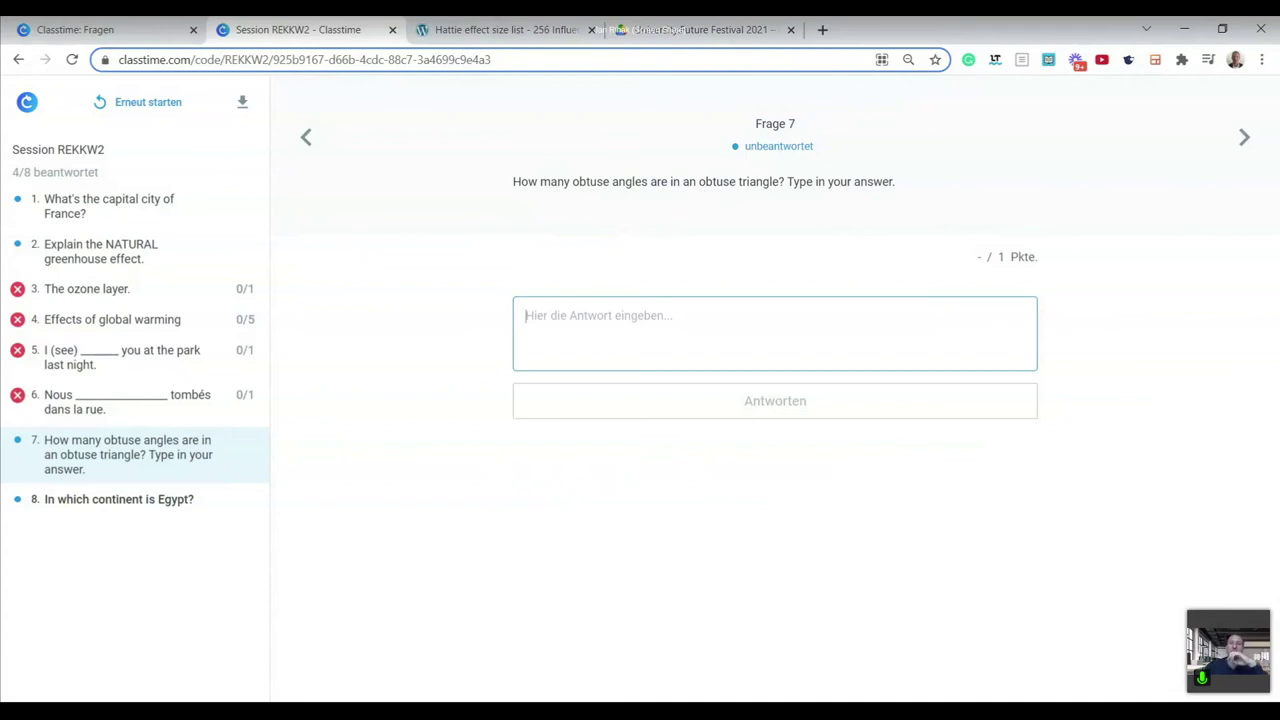
type("1")
left_click(577, 401)
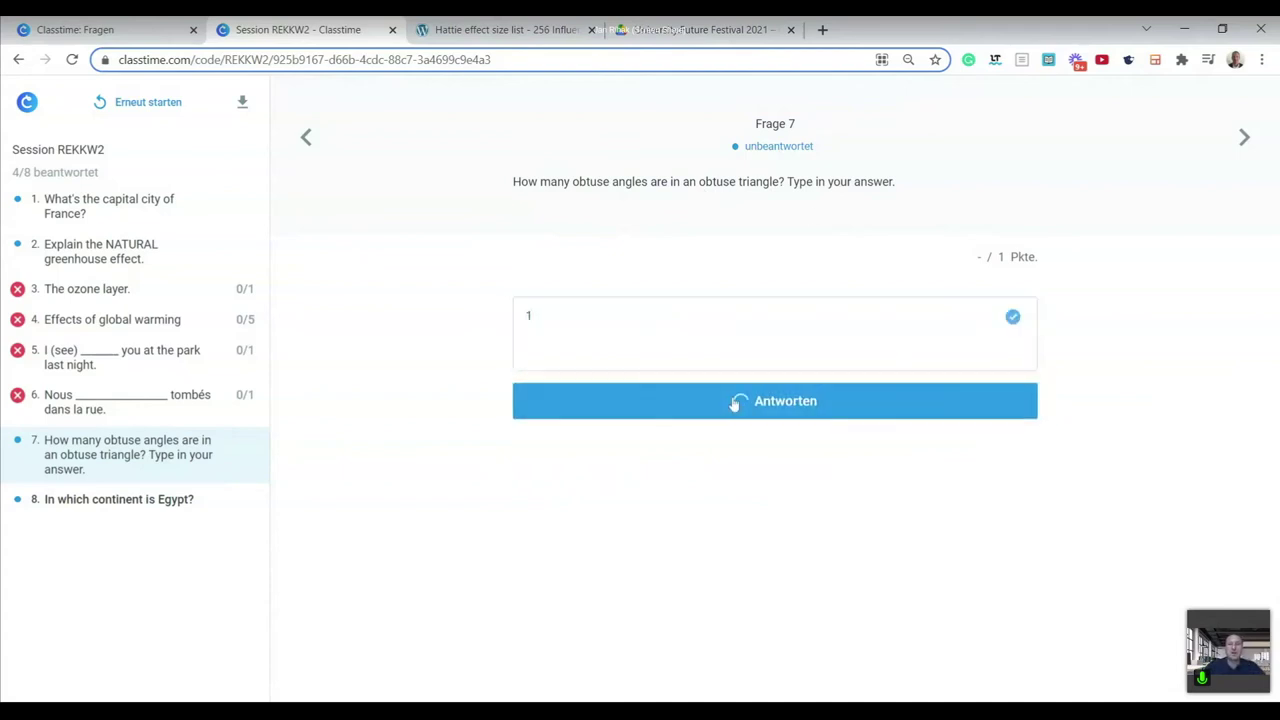
Change the answer to question 7 to the word "one" and submit it.
left_click(790, 446)
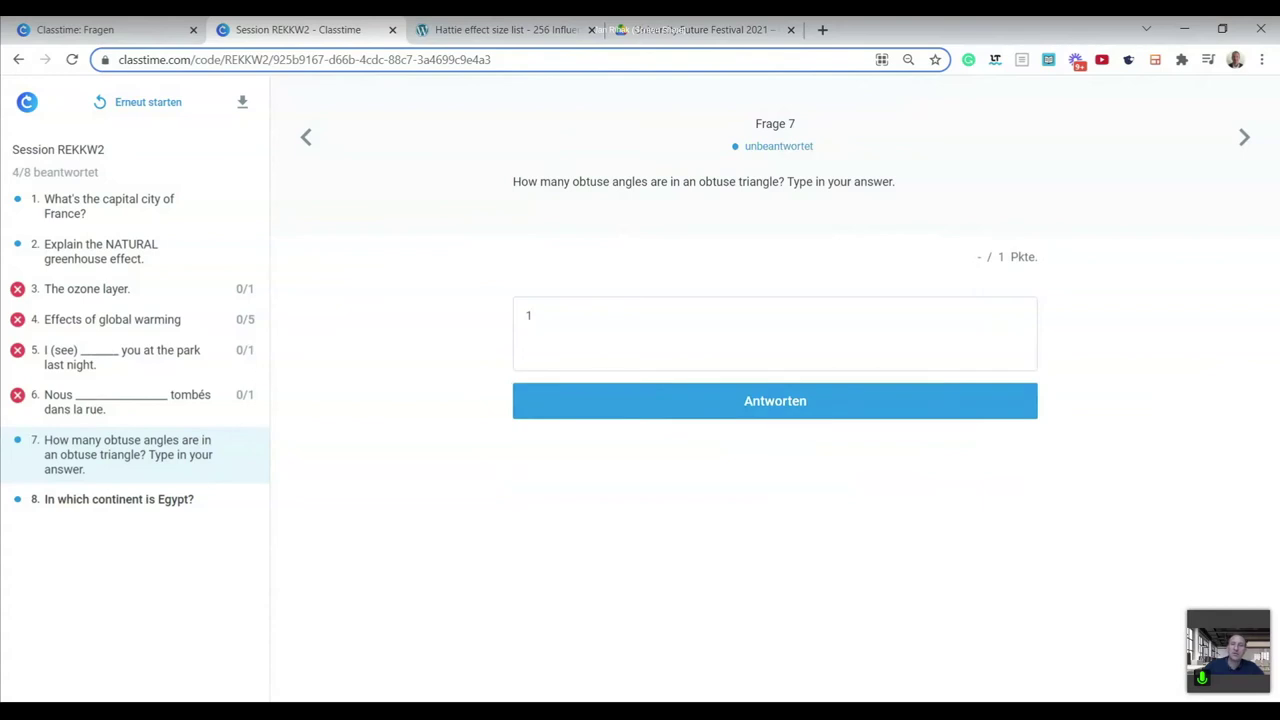
key("BackSpace")
type("one")
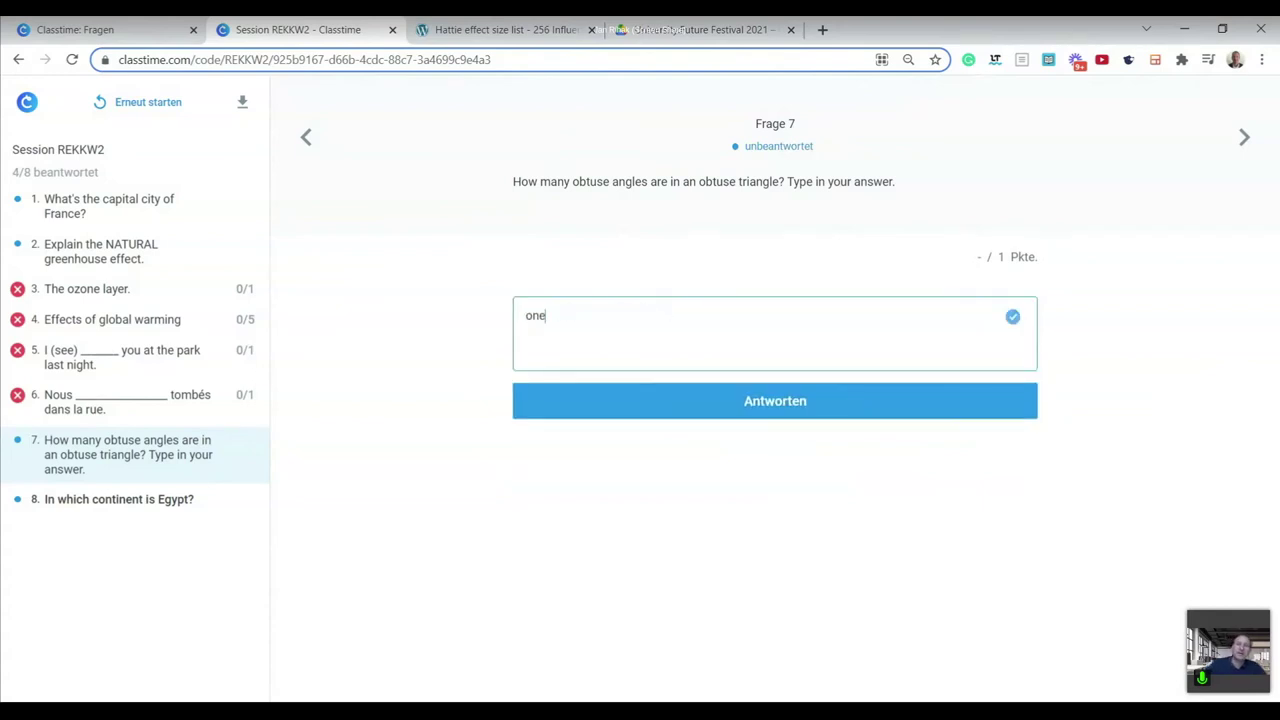
left_click(641, 412)
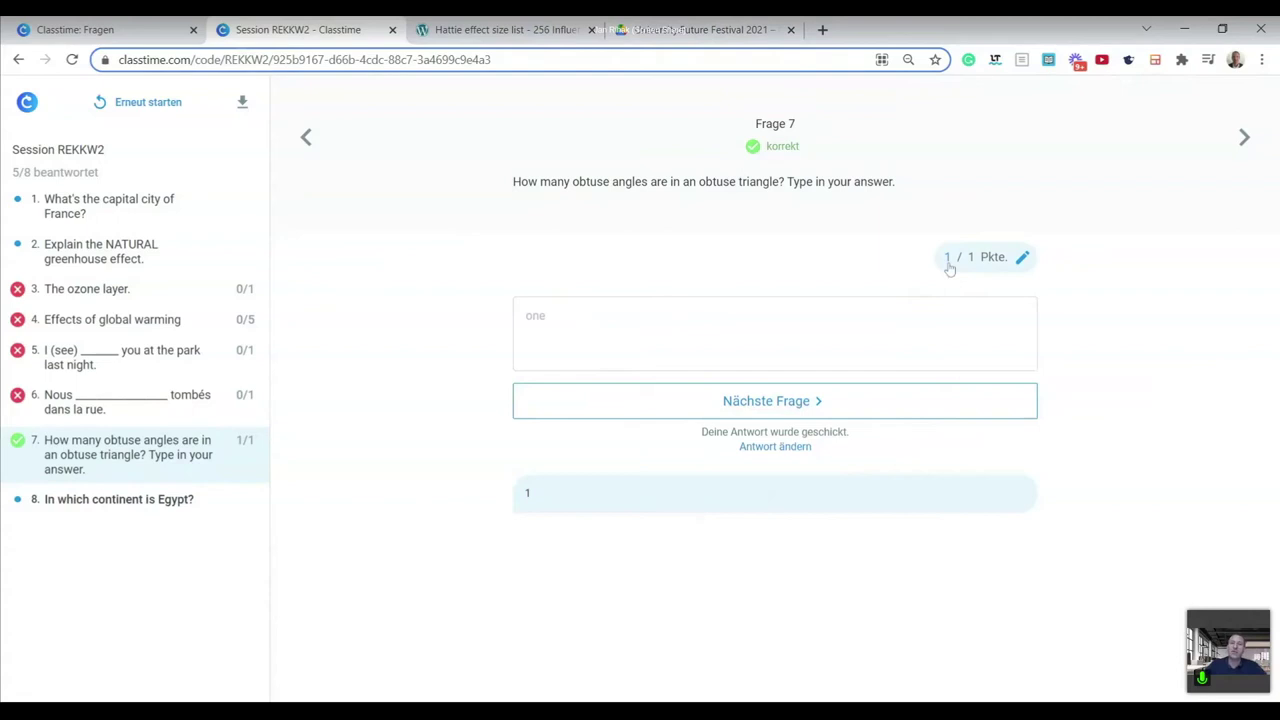
Change the answer to question 7 to "There is one" and submit it.
left_click(785, 450)
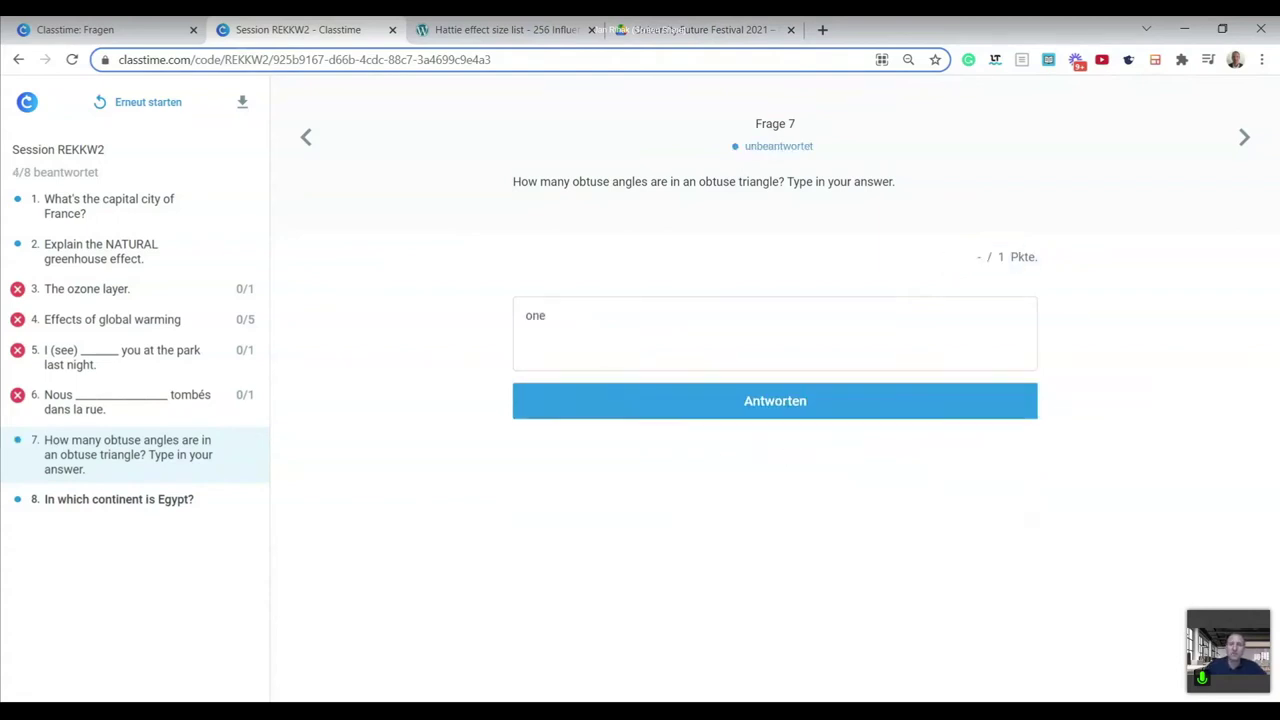
type("There is one")
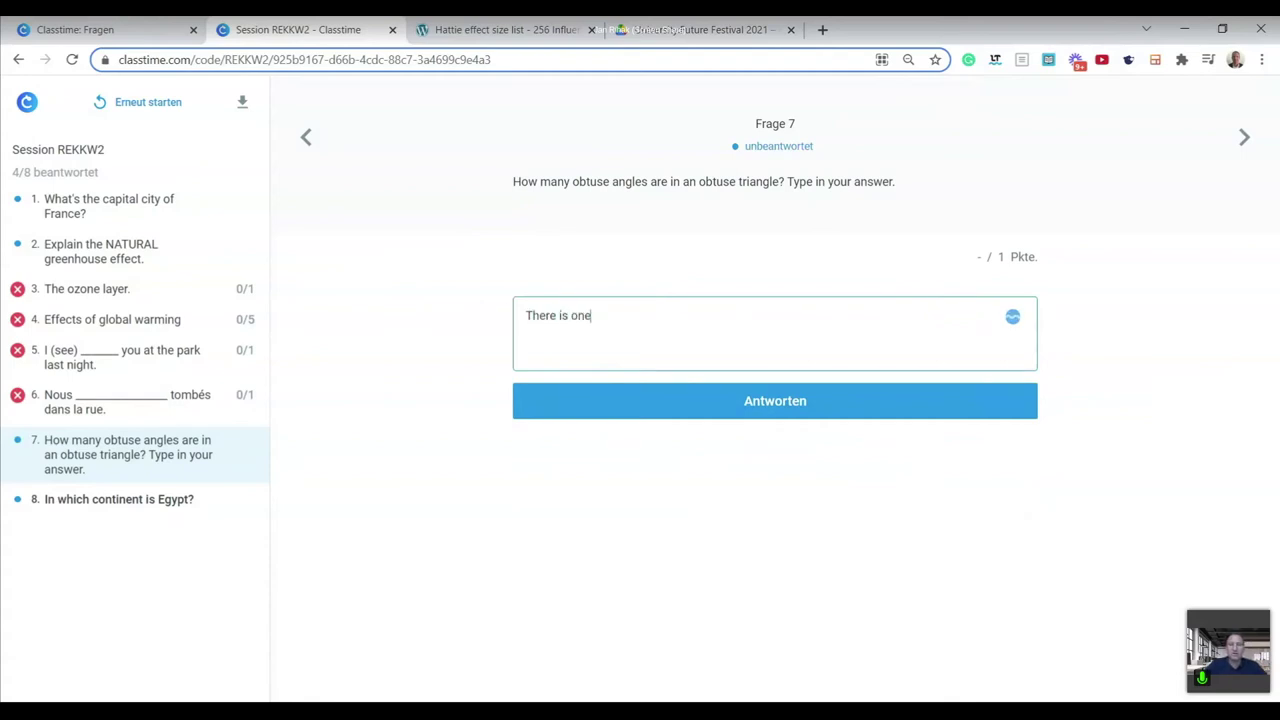
left_click(752, 401)
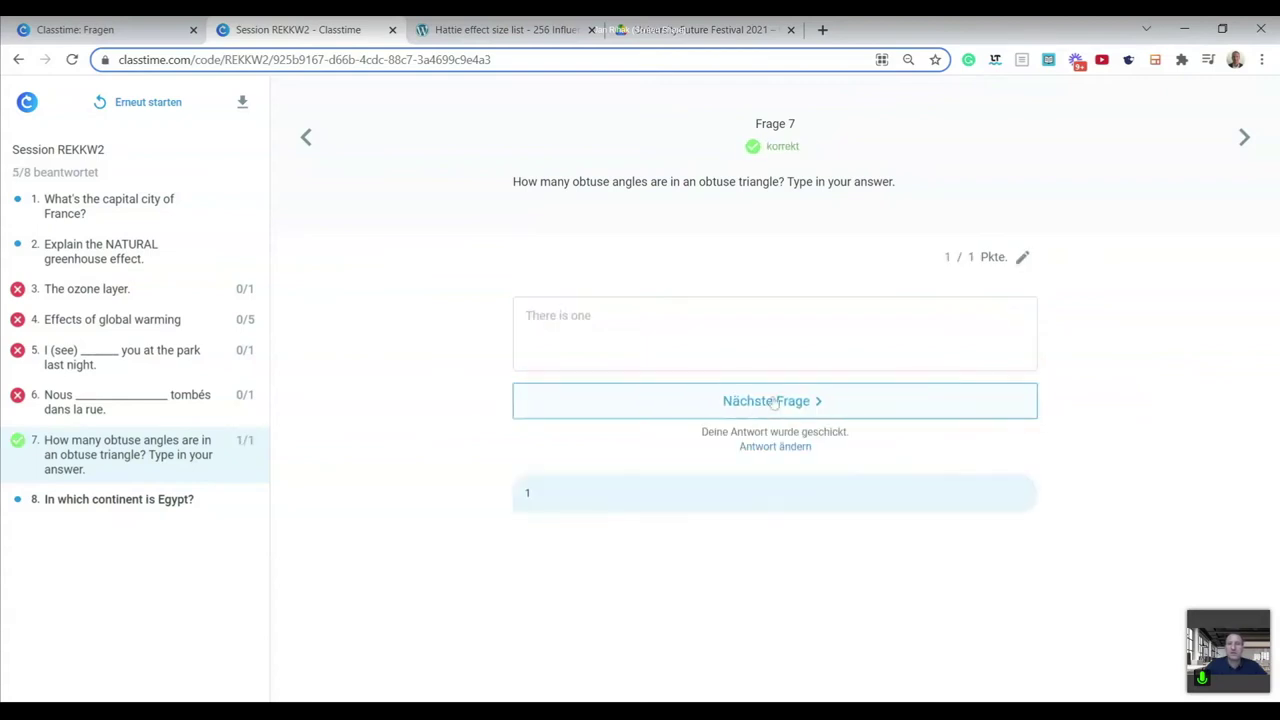
Extend the answer to question 7 to "There is one obtuse angle" and submit it.
left_click(800, 446)
type("obtuse angel")
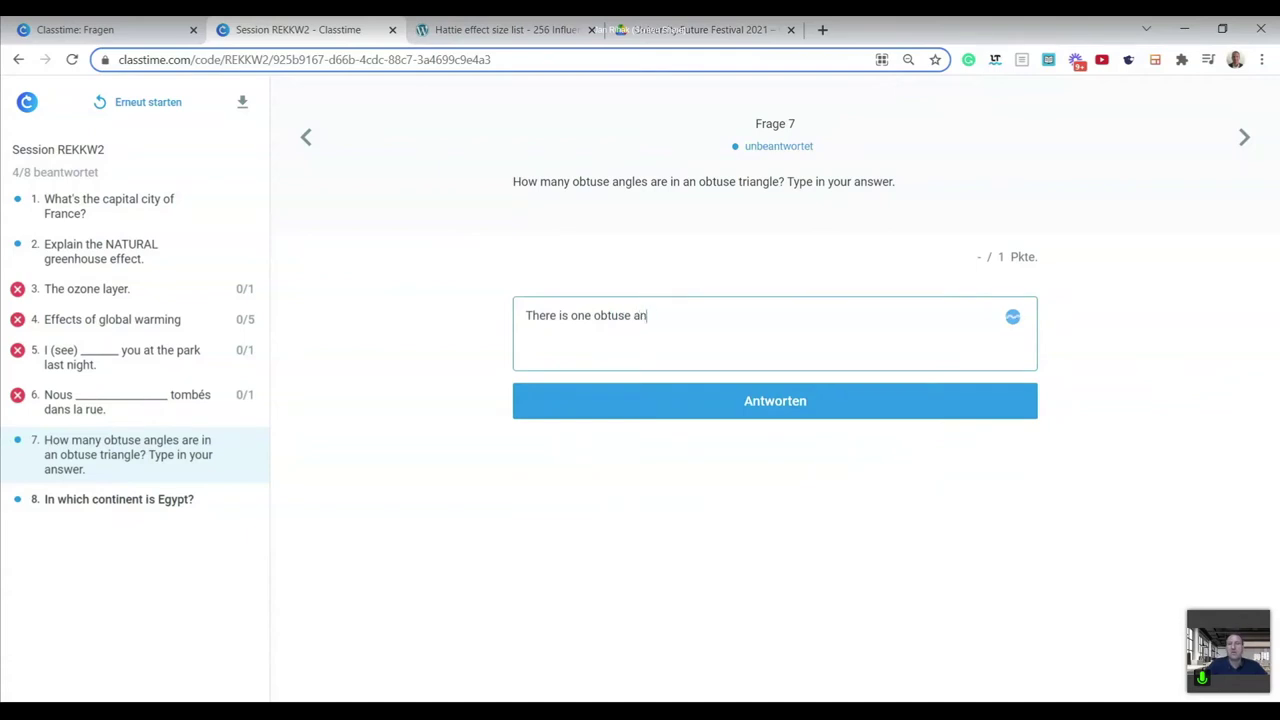
key("BackSpace")
key("BackSpace")
type("le")
left_click(760, 405)
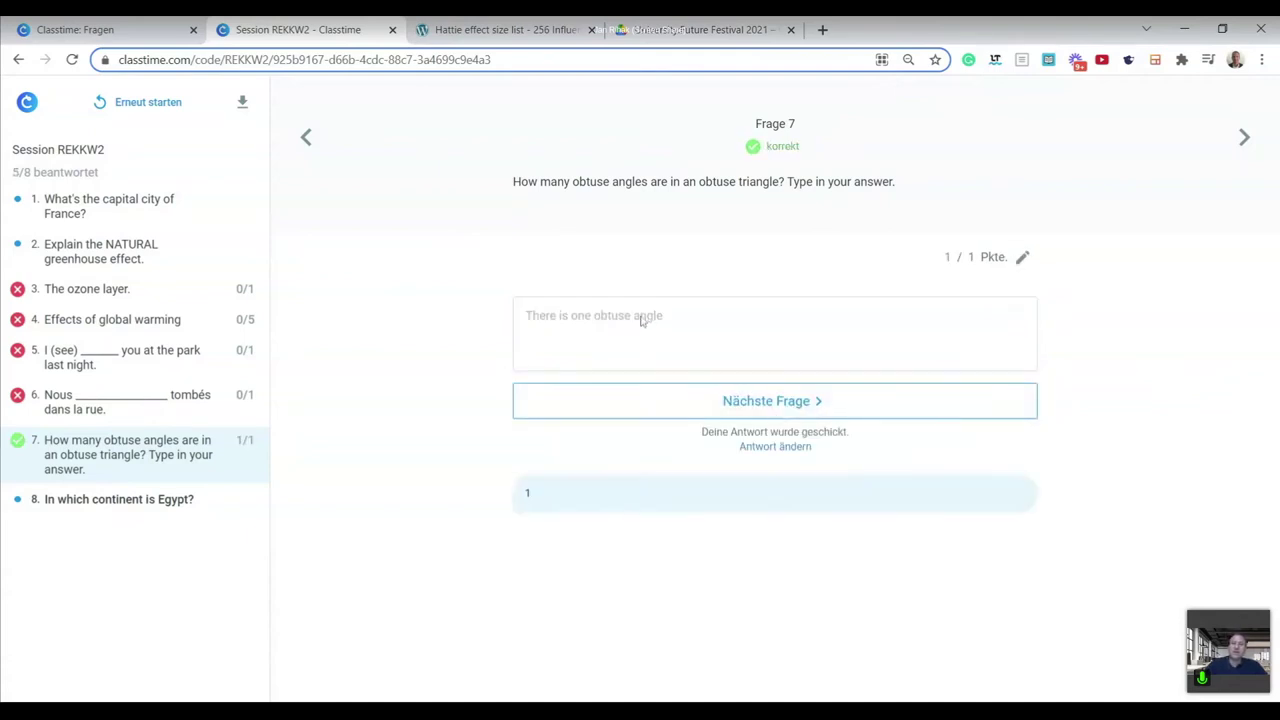
Replace "obtuse angle" with "triangle" in the answer to question 7 and submit it.
left_click(762, 446)
left_click_drag(594, 315, 664, 316)
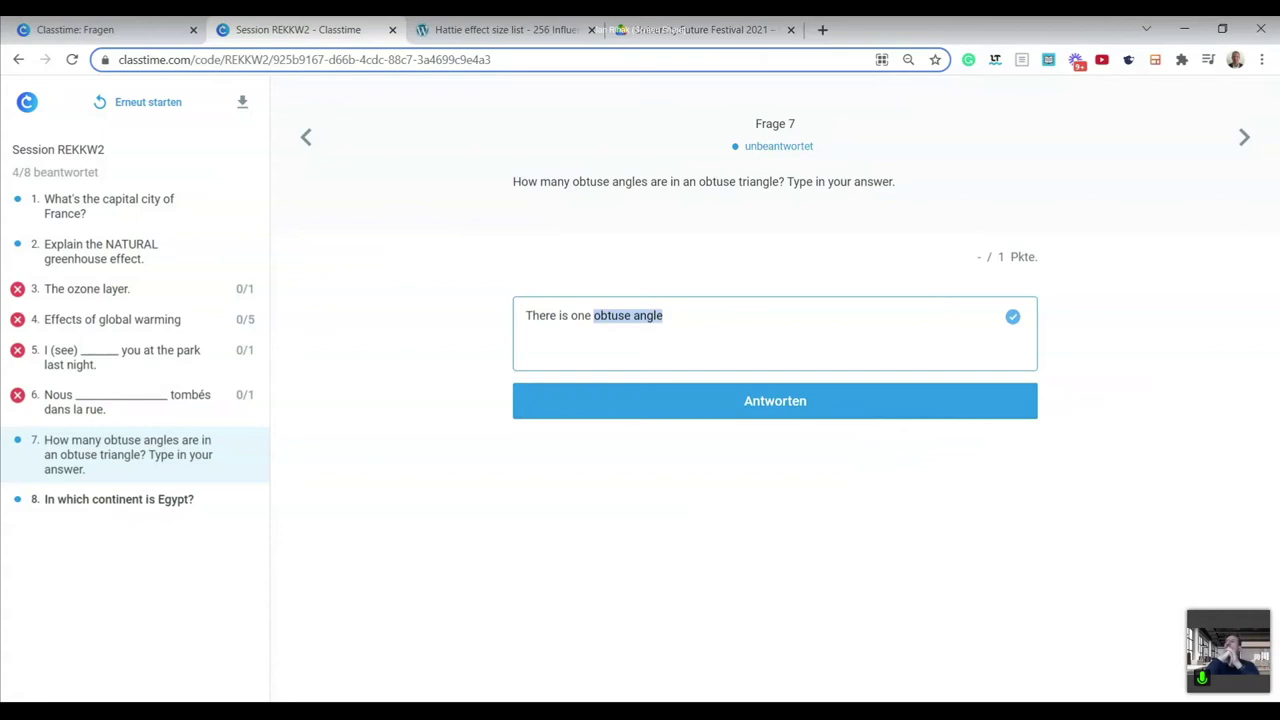
type("tr")
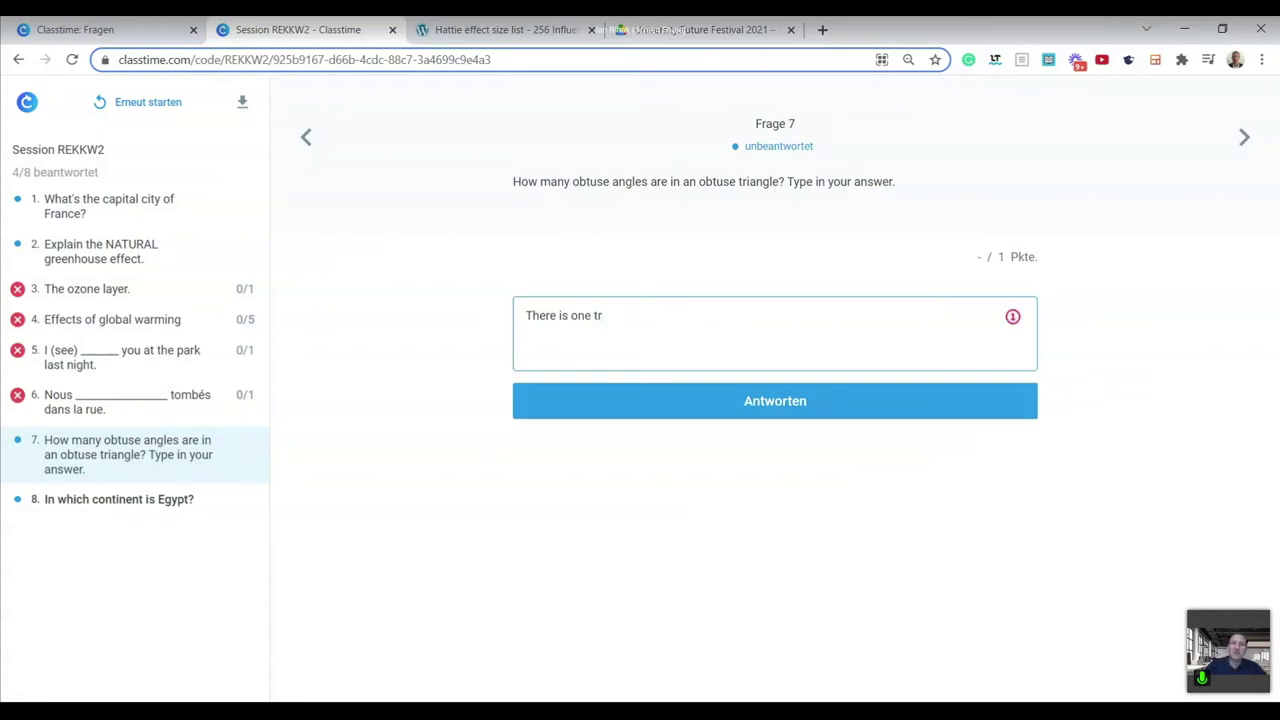
type("iangle")
left_click(797, 408)
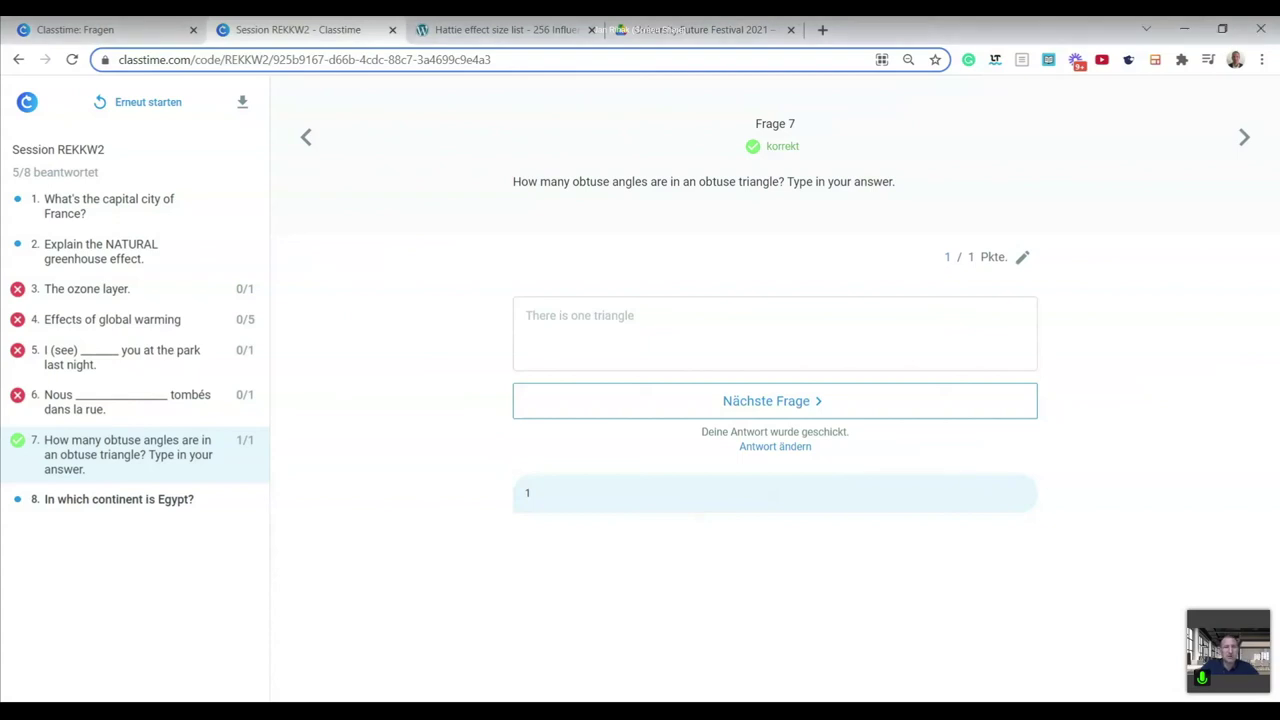
Open a new question form in the greenhouse effect question set and look over its optional information, media and solution explanation fields.
left_click(96, 37)
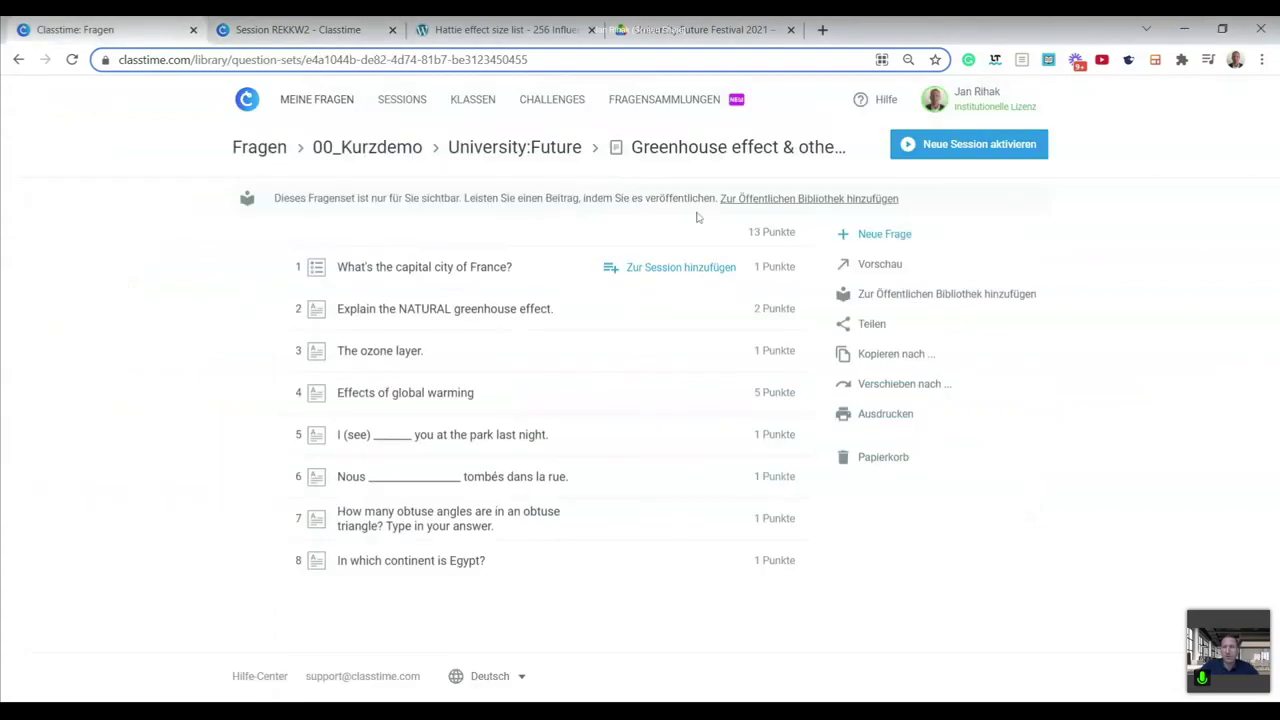
left_click(882, 234)
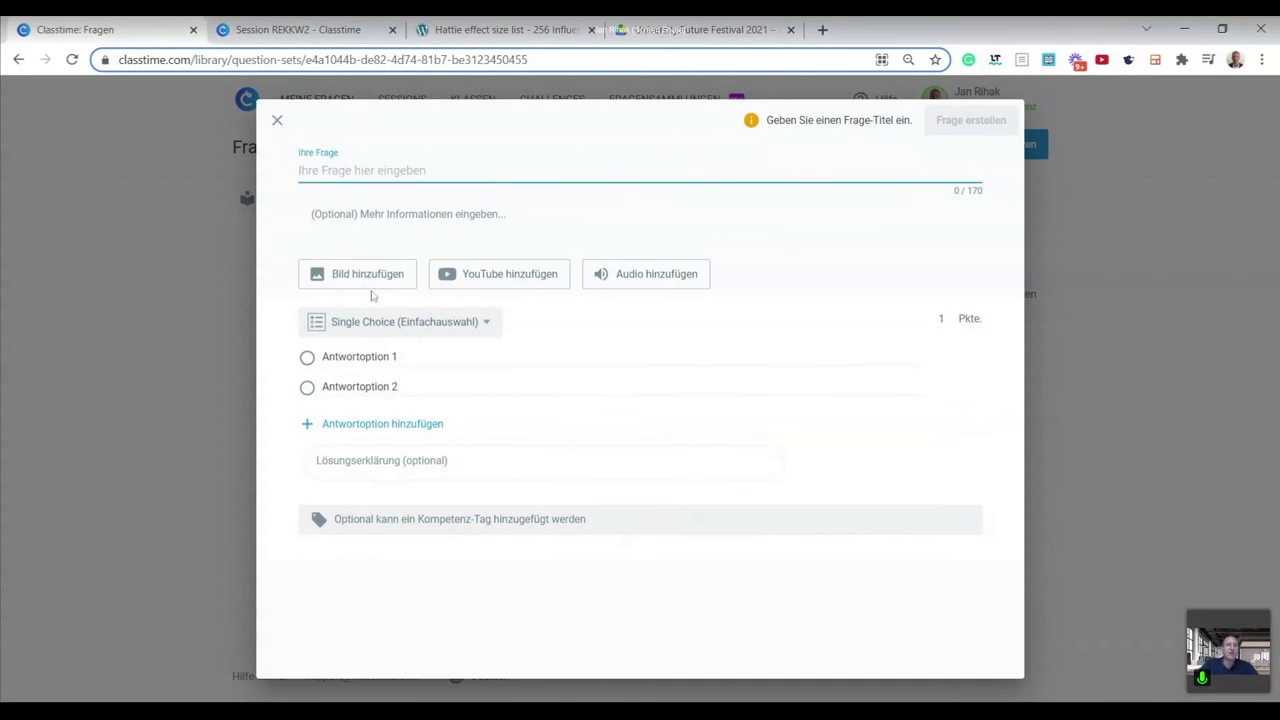
left_click(390, 474)
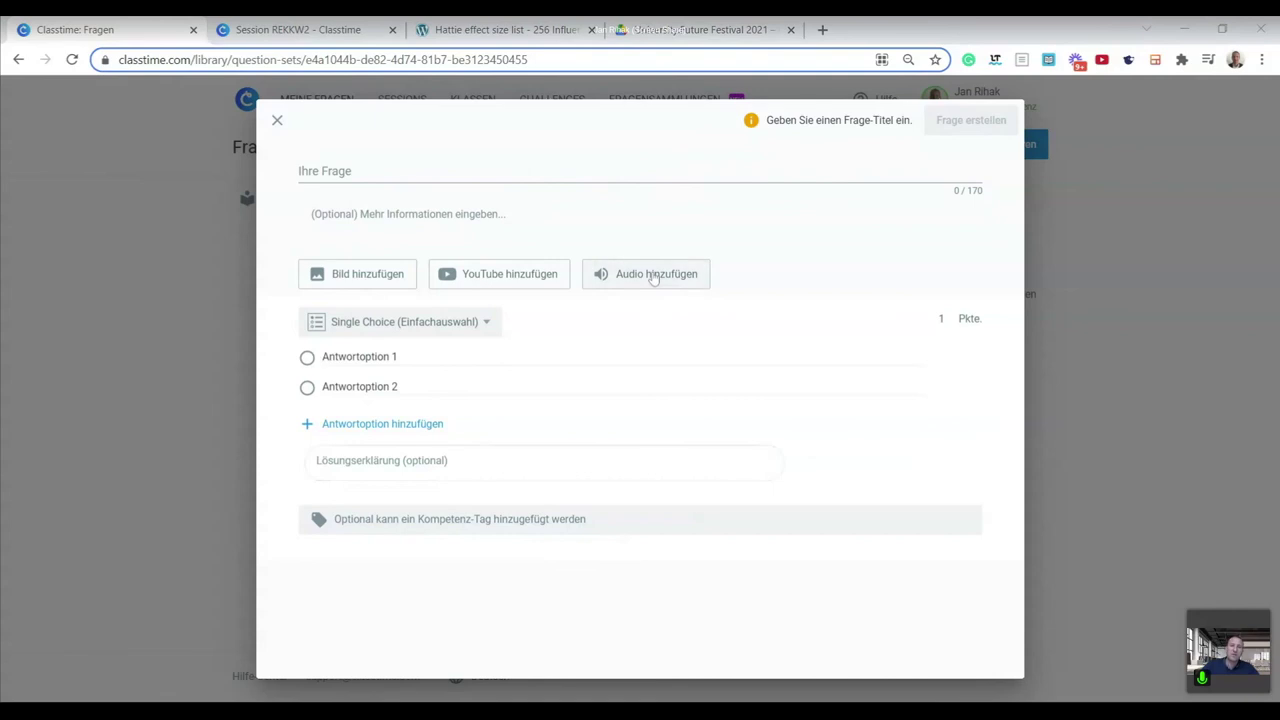
key("alt+Tab")
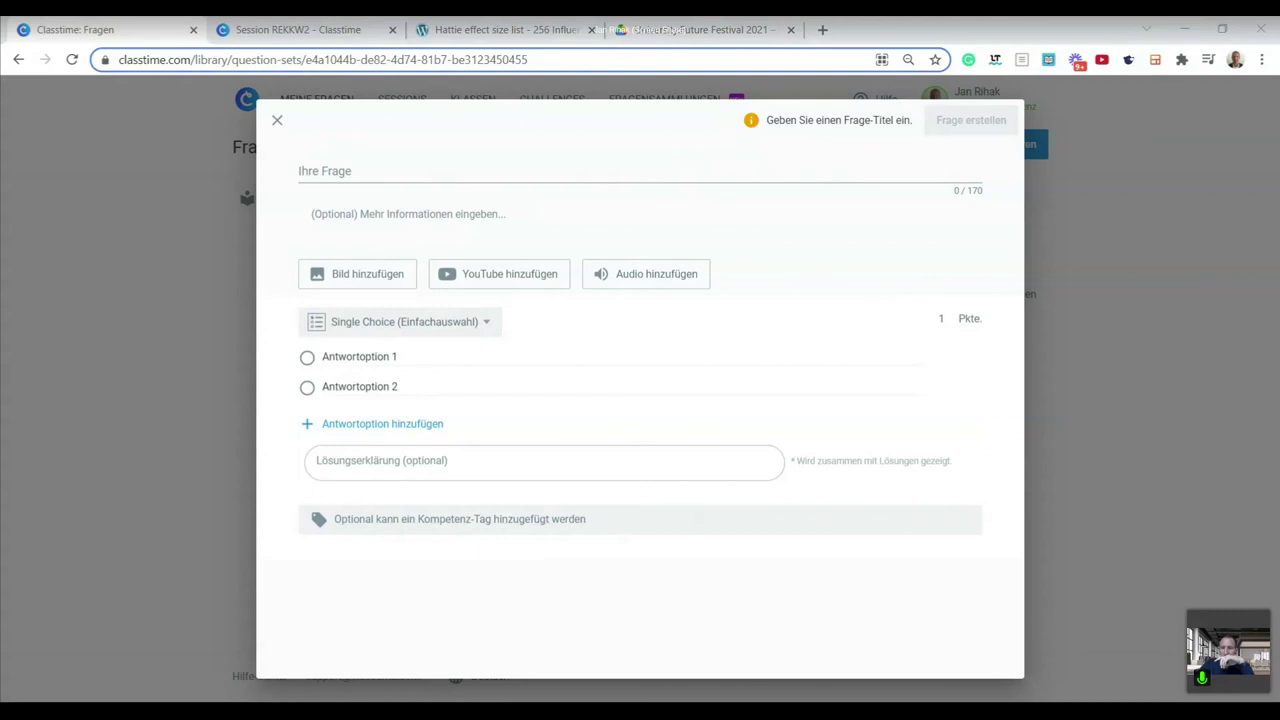
left_click(993, 509)
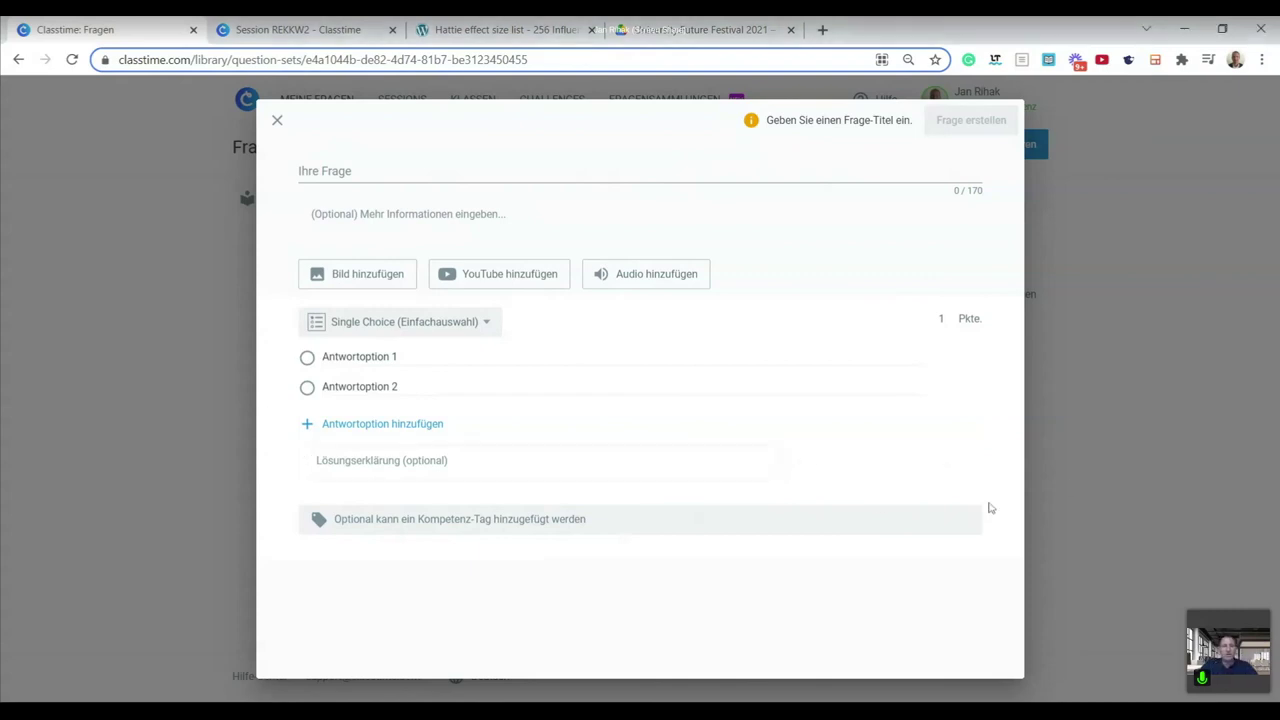
left_click(360, 222)
left_click(436, 252)
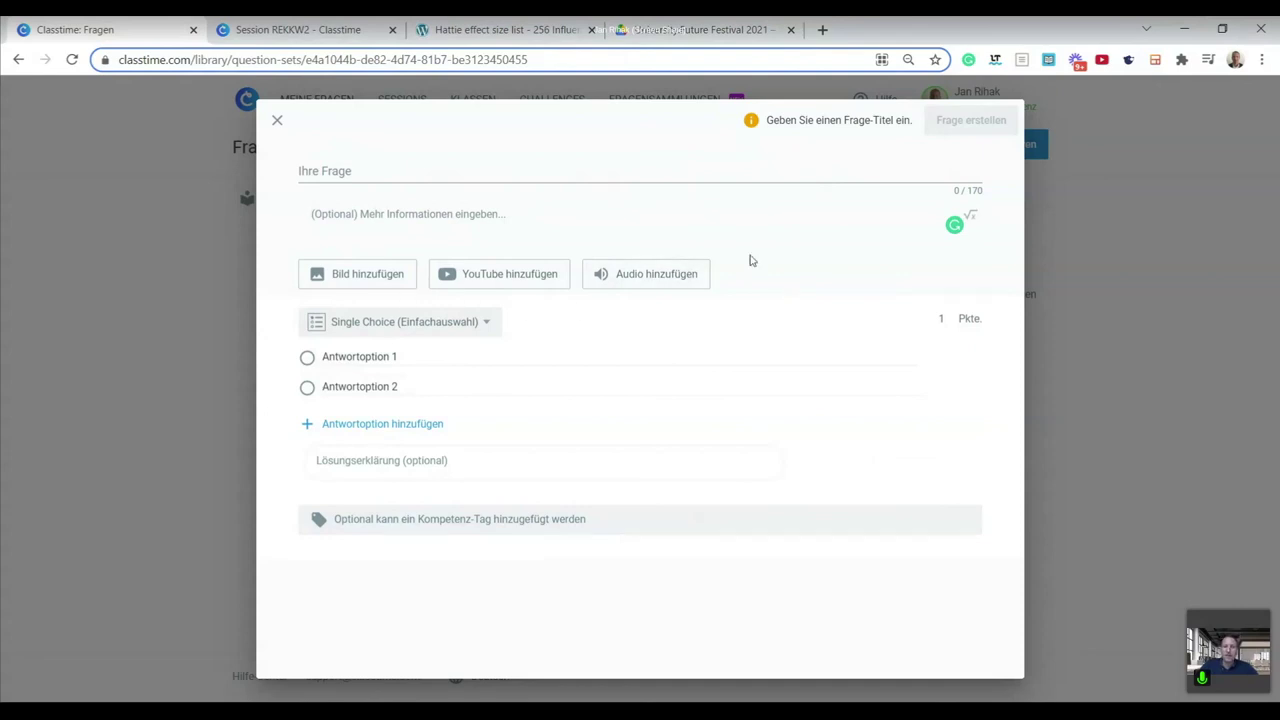